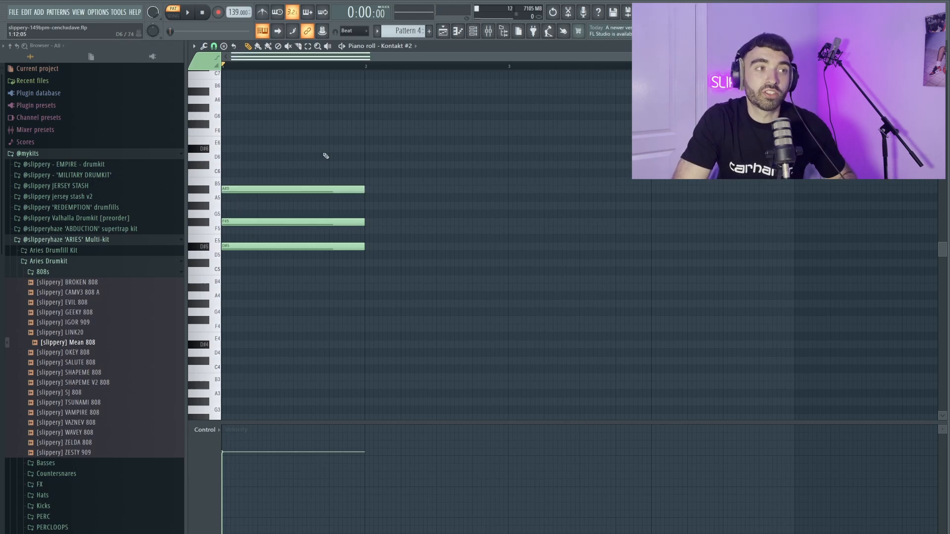
# Draw A#5 and F5 notes in bar 2, start bar 3 with A#4, and duplicate it into bar 4.
pyautogui.press('space')
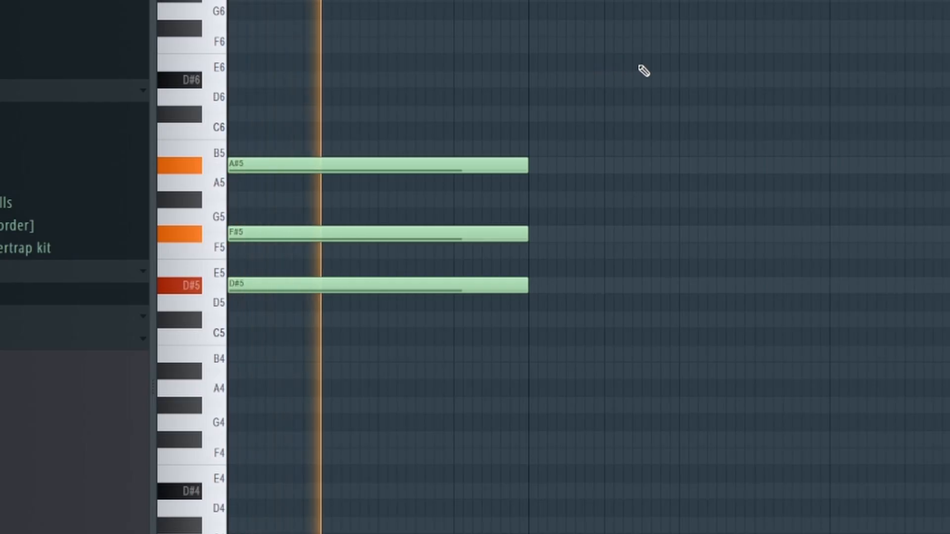
pyautogui.press('space')
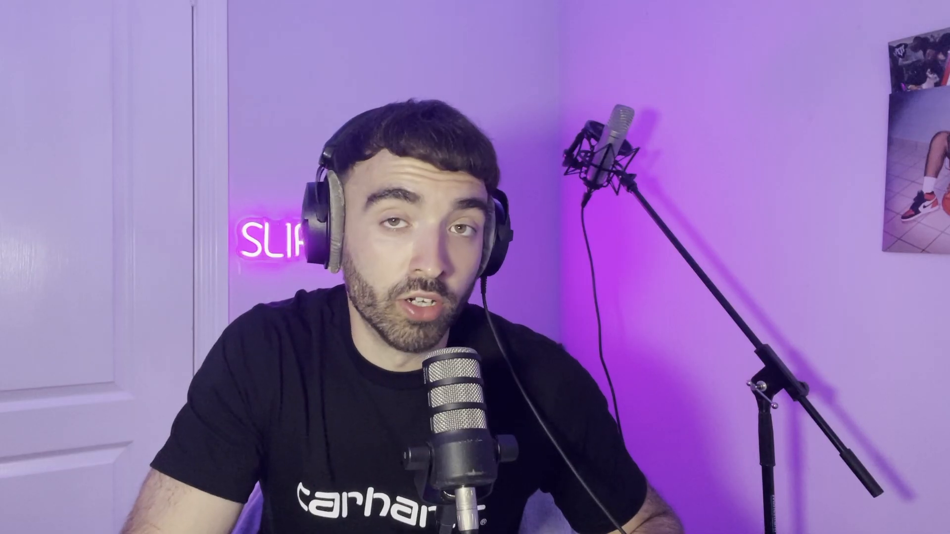
pyautogui.click(383, 230)
pyautogui.click(383, 189)
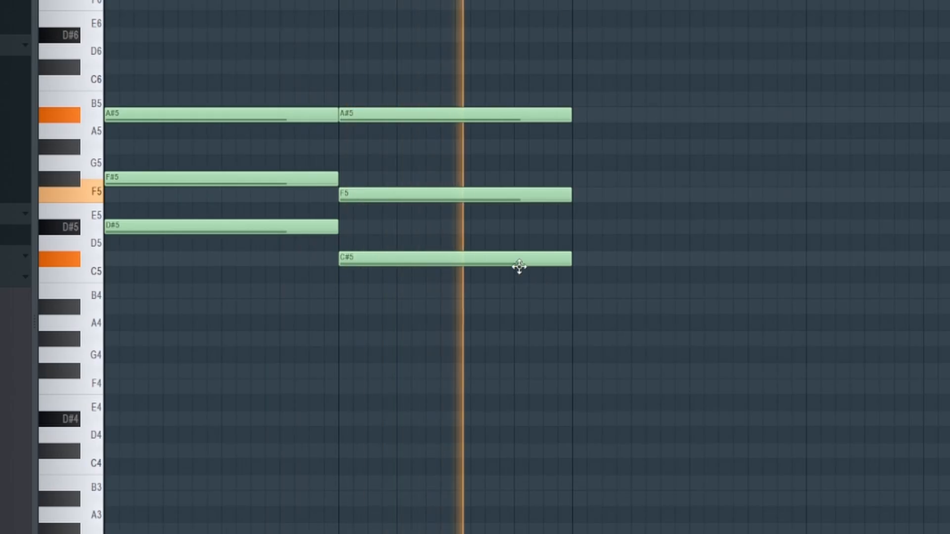
pyautogui.click(474, 279)
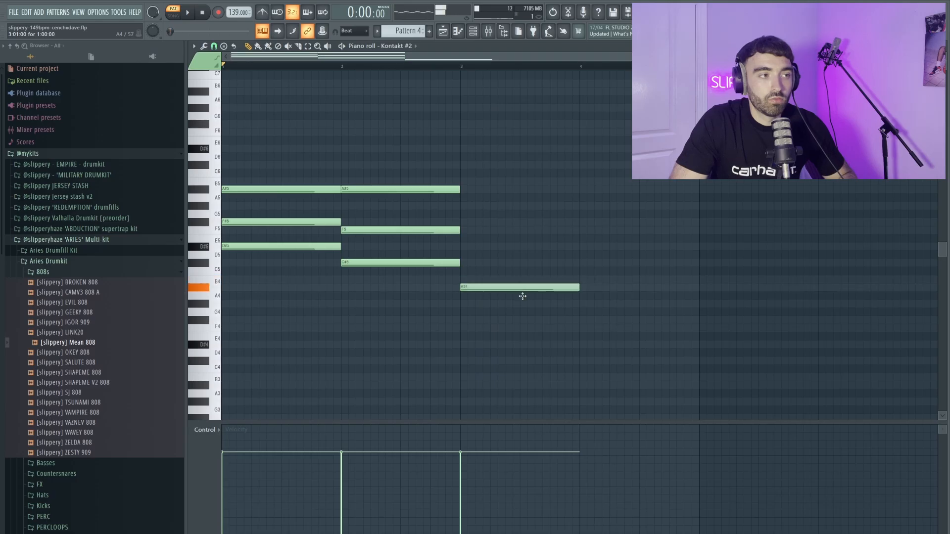
pyautogui.press('space')
pyautogui.keyDown('ctrl'); pyautogui.click(543, 285); pyautogui.keyUp('ctrl')
pyautogui.hotkey('ctrl', 'b')
pyautogui.keyDown('ctrl'); pyautogui.click(553, 253); pyautogui.keyUp('ctrl')
# Add F5 notes to the bar 3 and bar 4 chords.
pyautogui.scroll(-1, 495, 258)
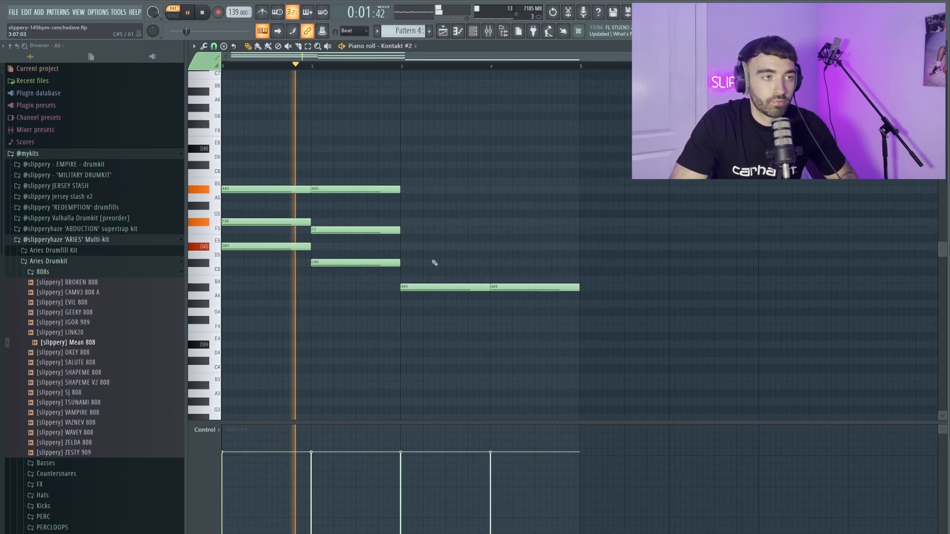
pyautogui.scroll(2, 419, 254)
pyautogui.click(403, 230)
pyautogui.click(544, 230)
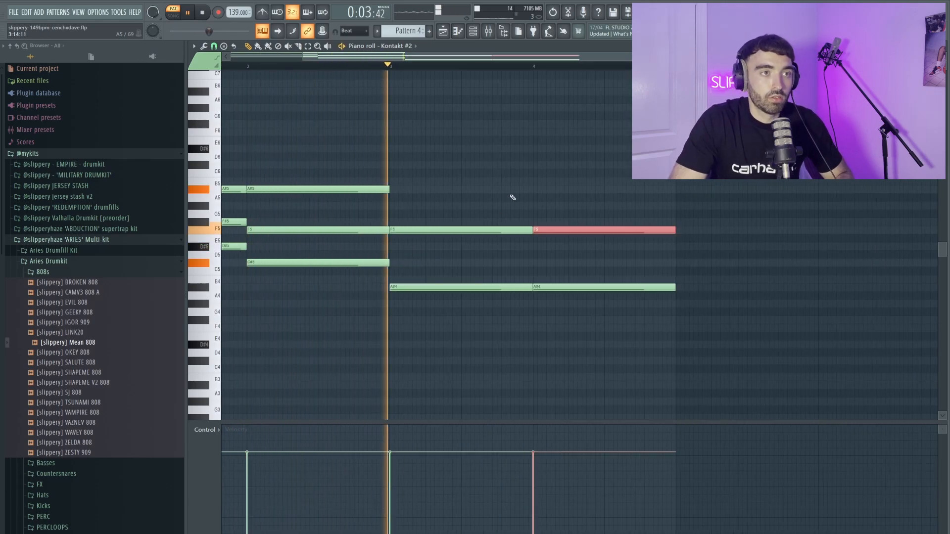
pyautogui.scroll(-1, 512, 202)
# Copy the chords' bottom notes and paste the copies one octave lower.
pyautogui.moveTo(543, 282); pyautogui.dragTo(324, 237)
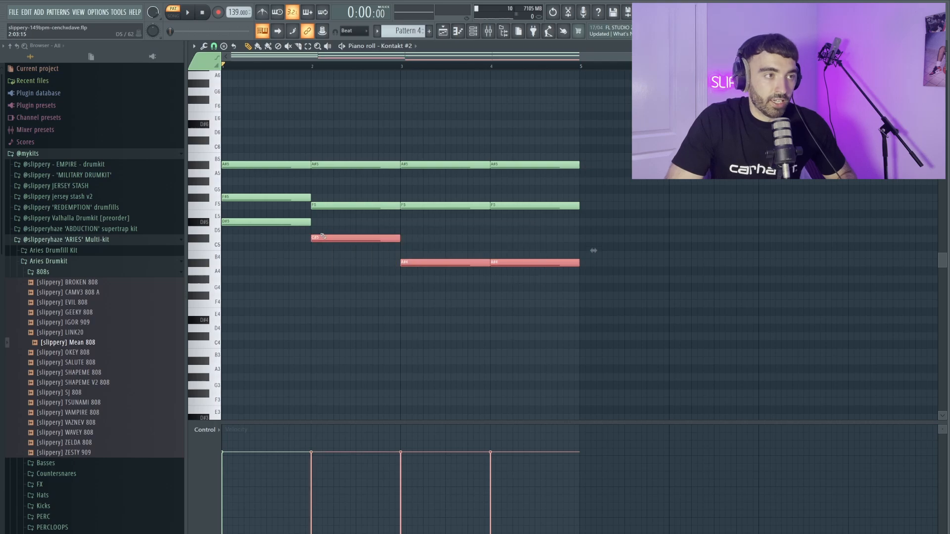
pyautogui.hotkey('ctrl', 'c')
pyautogui.hotkey('ctrl', 'v')
pyautogui.hotkey('ctrl', 'Down')
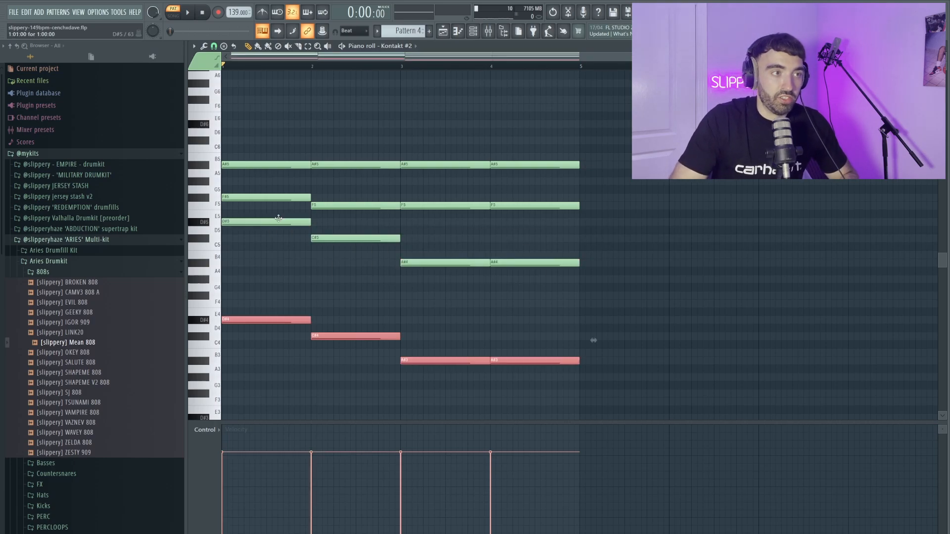
# Select all notes and shift the A#5 notes in bars 1 and 2 later, auditioning the result.
pyautogui.hotkey('ctrl', 'a')
pyautogui.scroll(1, 223, 154)
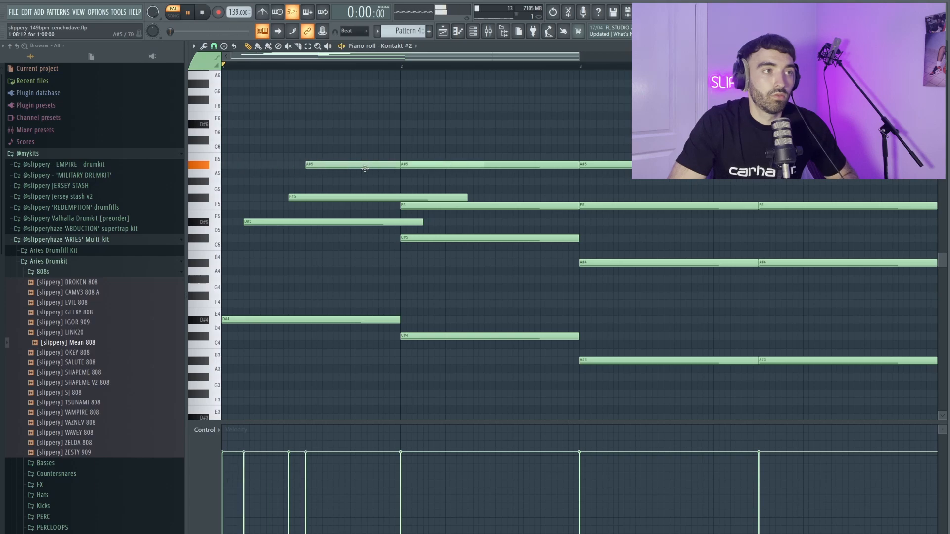
pyautogui.moveTo(364, 169); pyautogui.dragTo(371, 169)
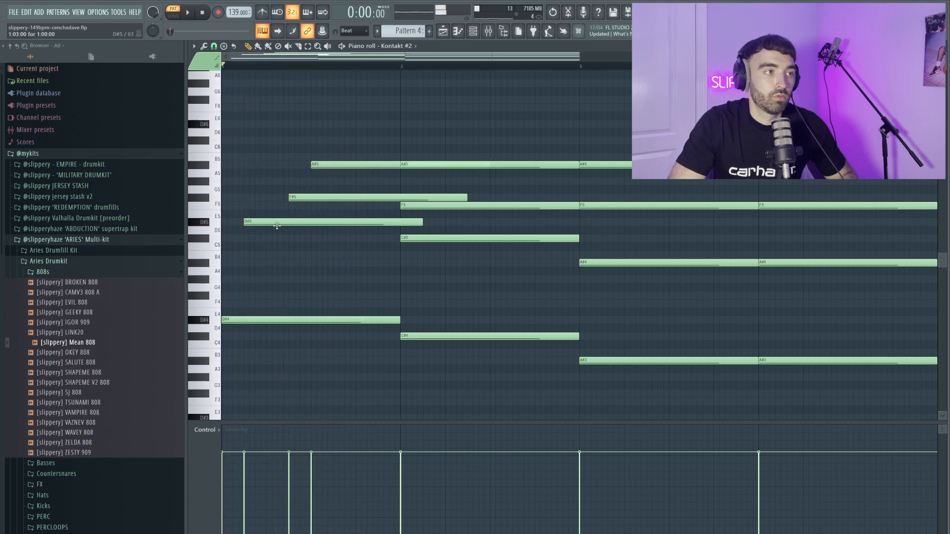
pyautogui.press('space')
pyautogui.scroll(-3, 277, 252)
pyautogui.press('space')
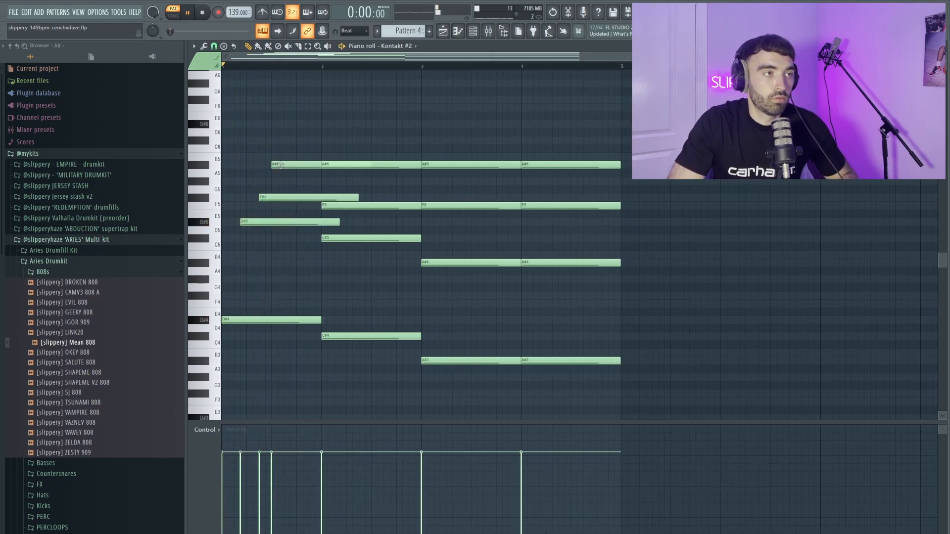
pyautogui.press('space')
pyautogui.moveTo(282, 167); pyautogui.dragTo(380, 167)
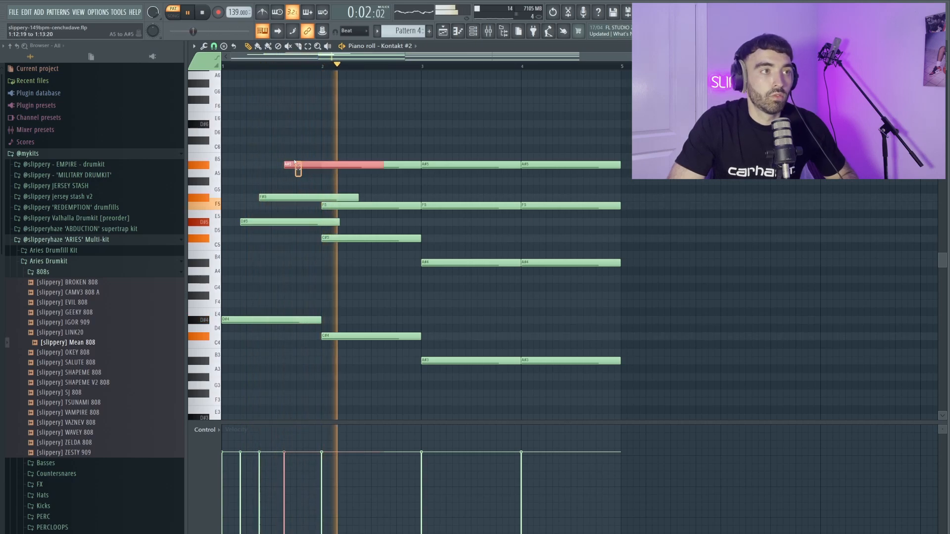
pyautogui.press('space')
pyautogui.press('space')
pyautogui.click(345, 182)
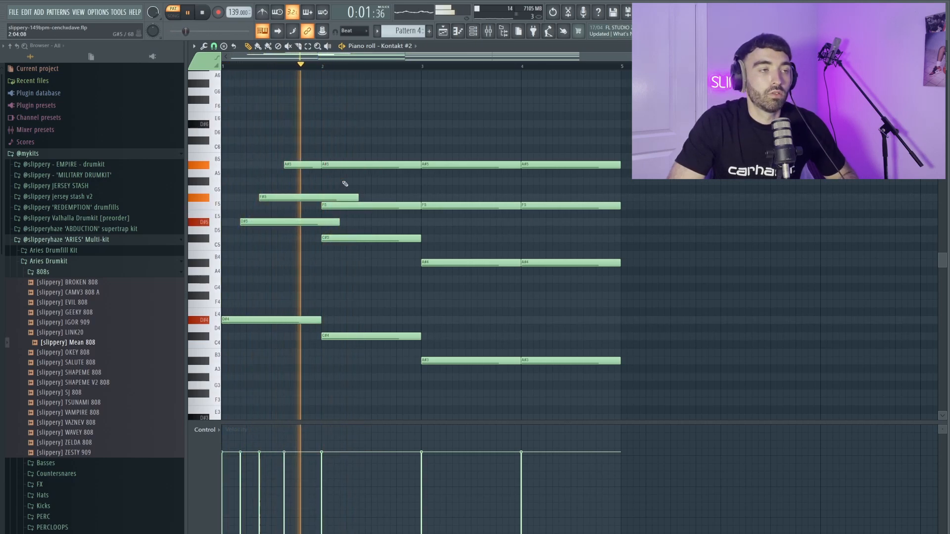
pyautogui.scroll(3, 360, 194)
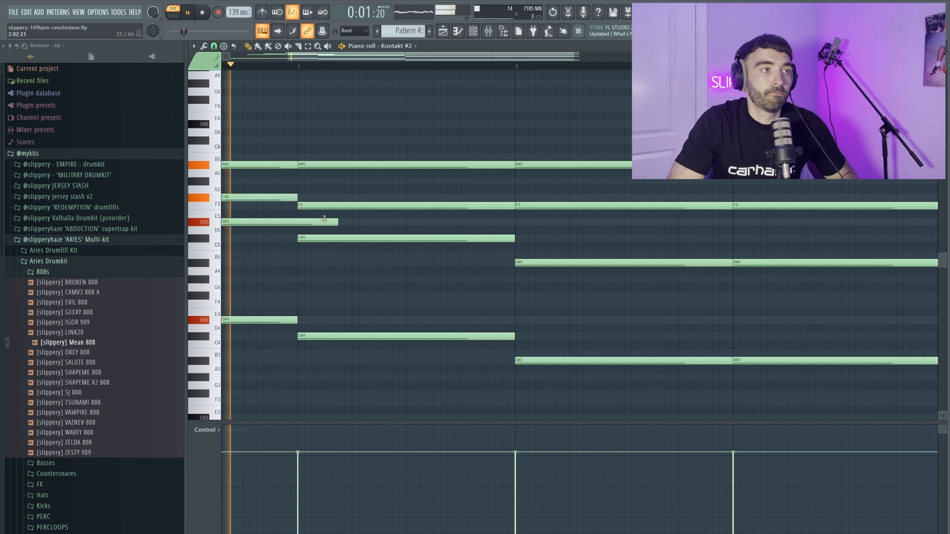
# Stagger the bar 2 C#5 note and the later A#5 notes, including near bar 3.5, off the beat.
pyautogui.press('space')
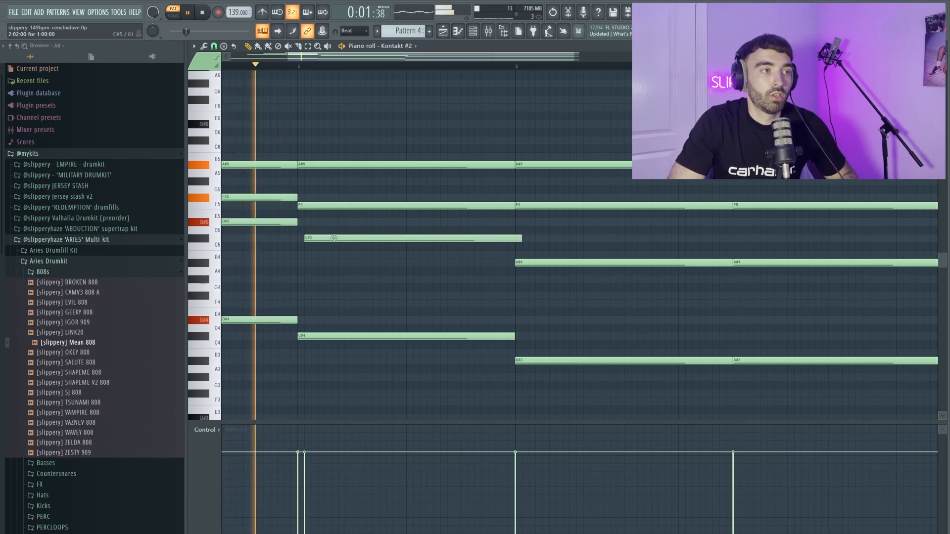
pyautogui.moveTo(334, 238); pyautogui.dragTo(348, 238)
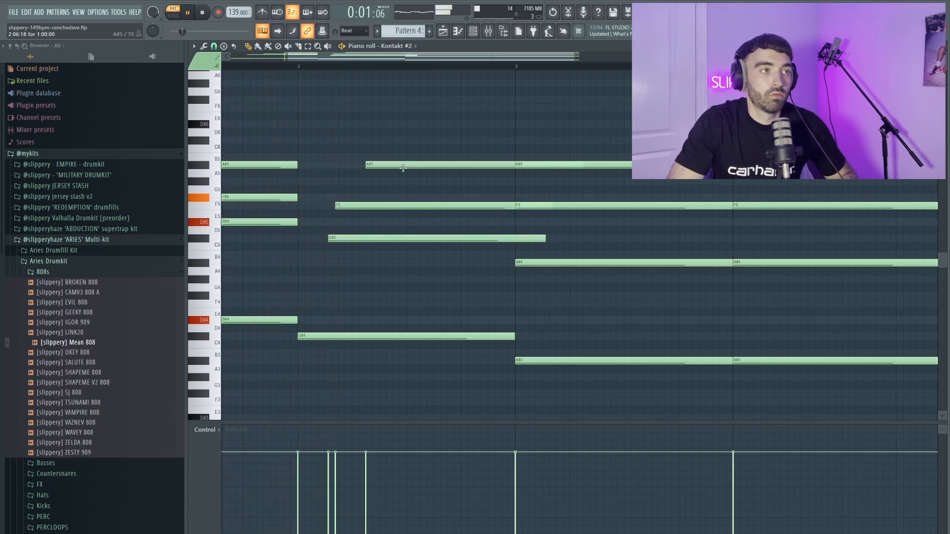
pyautogui.moveTo(403, 168); pyautogui.dragTo(428, 168)
pyautogui.moveTo(346, 238); pyautogui.dragTo(358, 239)
pyautogui.press('space')
pyautogui.scroll(-3, 388, 185)
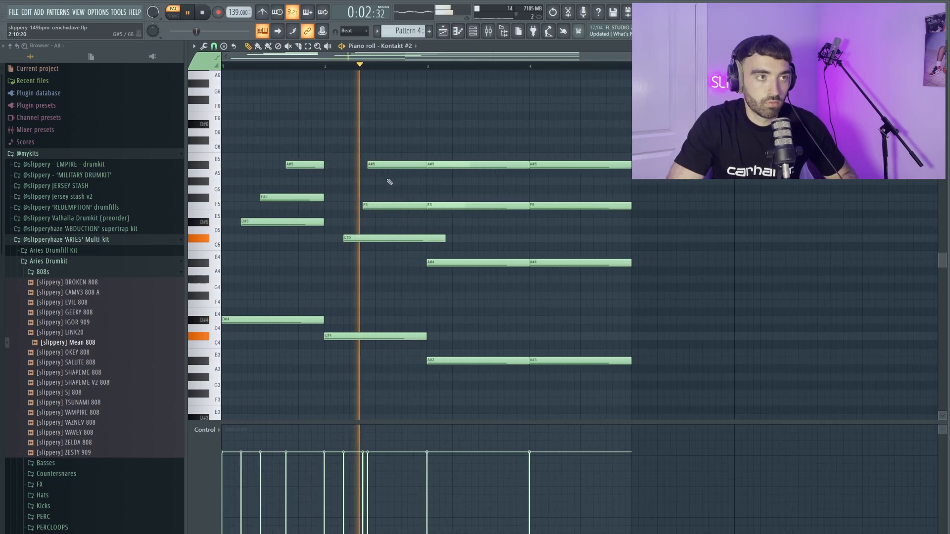
pyautogui.moveTo(382, 167); pyautogui.dragTo(425, 167)
pyautogui.press('space')
pyautogui.press('space')
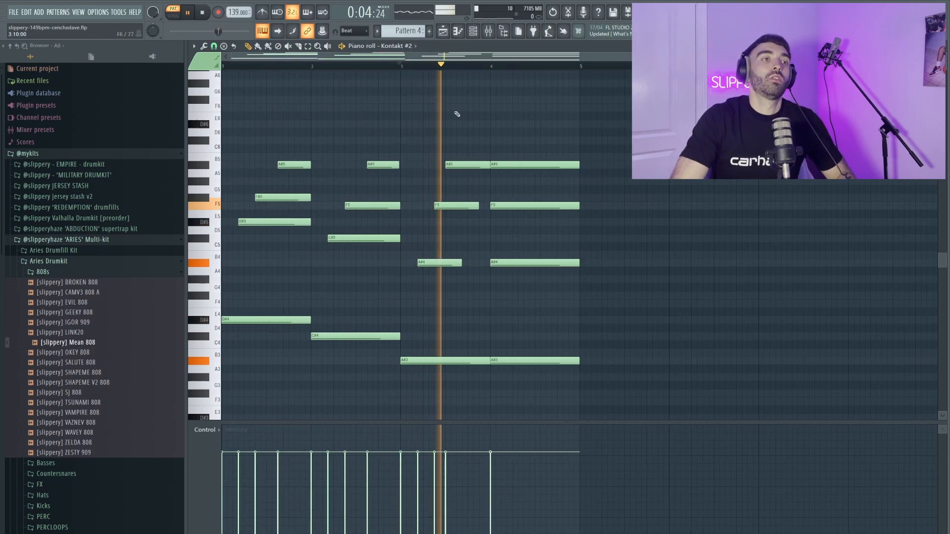
pyautogui.scroll(2, 457, 114)
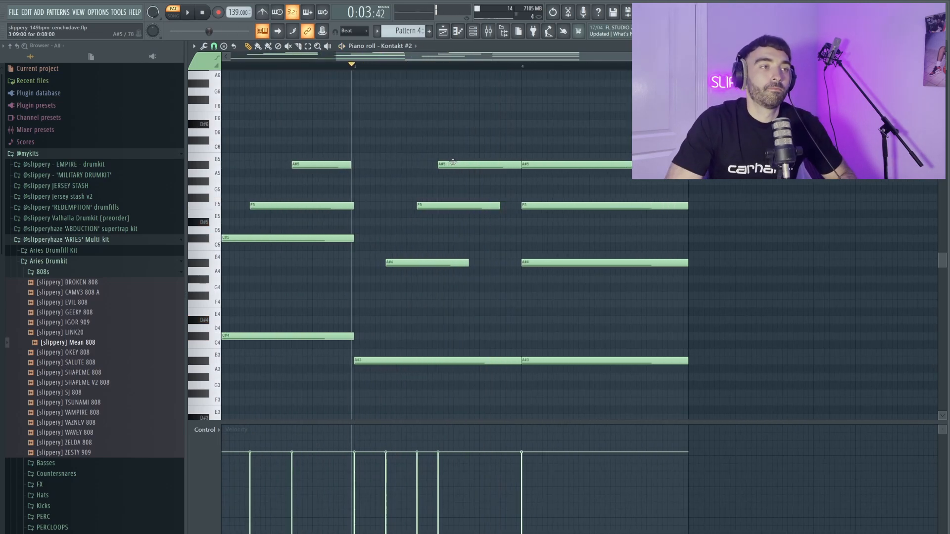
pyautogui.moveTo(449, 158); pyautogui.dragTo(473, 157)
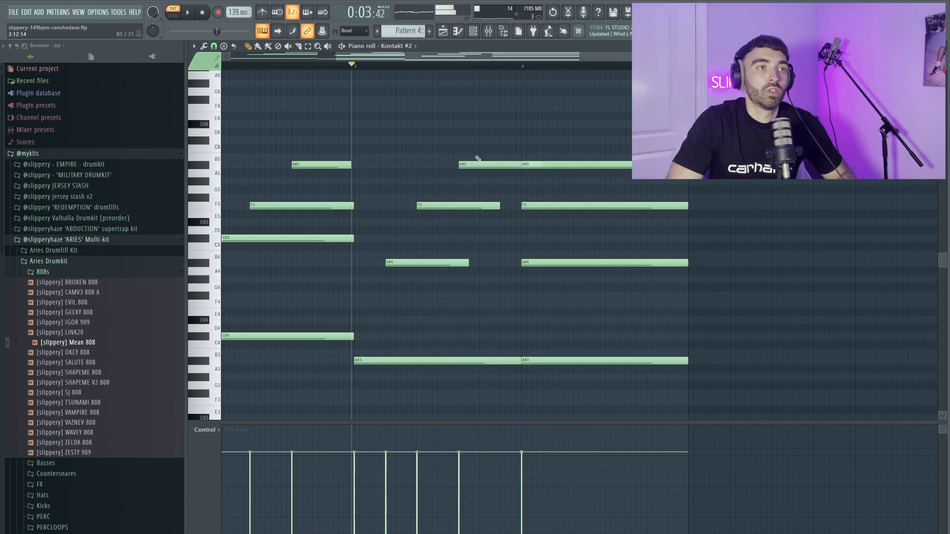
pyautogui.scroll(-2, 480, 99)
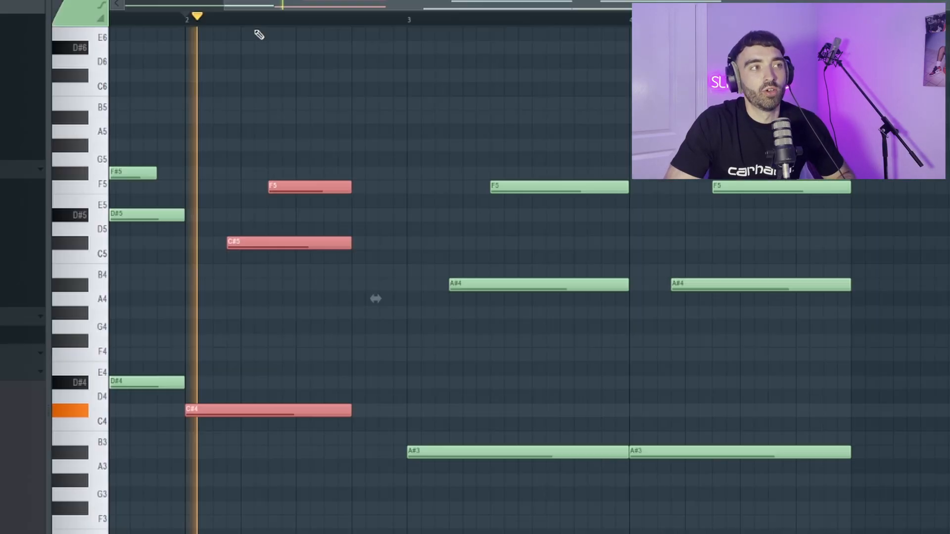
# Select the notes around bar 2 and play back the eight-bar chord loop from bar 1.
pyautogui.moveTo(371, 452); pyautogui.dragTo(352, 164)
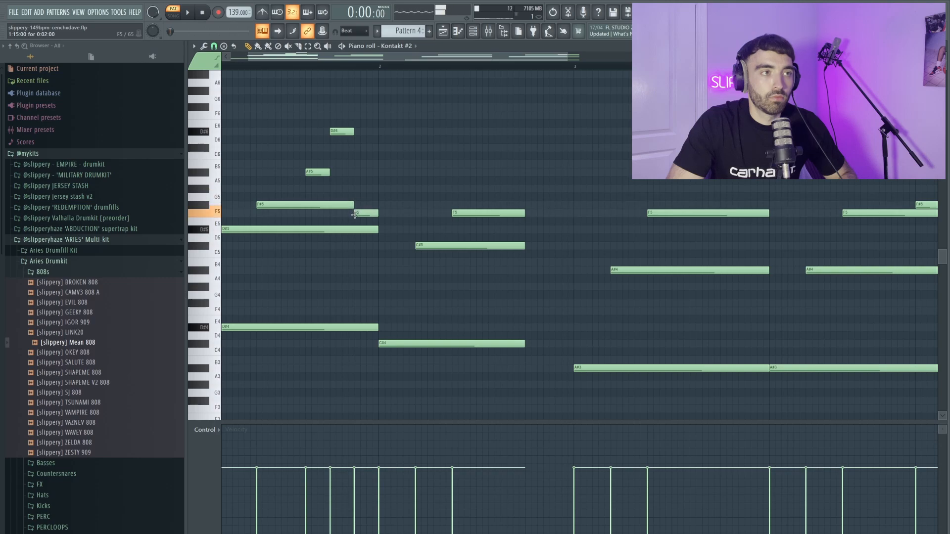
pyautogui.scroll(-2, 366, 176)
pyautogui.scroll(2, 272, 161)
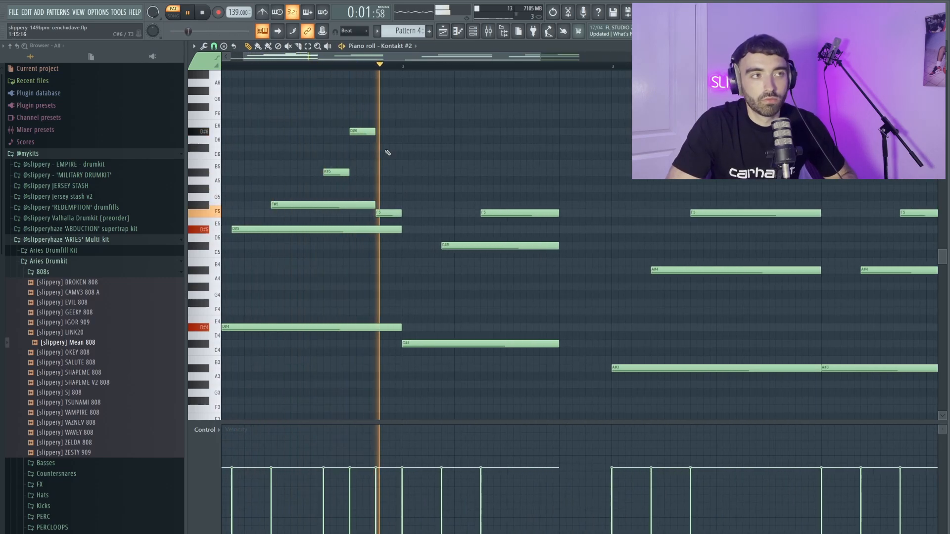
pyautogui.scroll(-2, 387, 154)
pyautogui.press('space')
pyautogui.press('space')
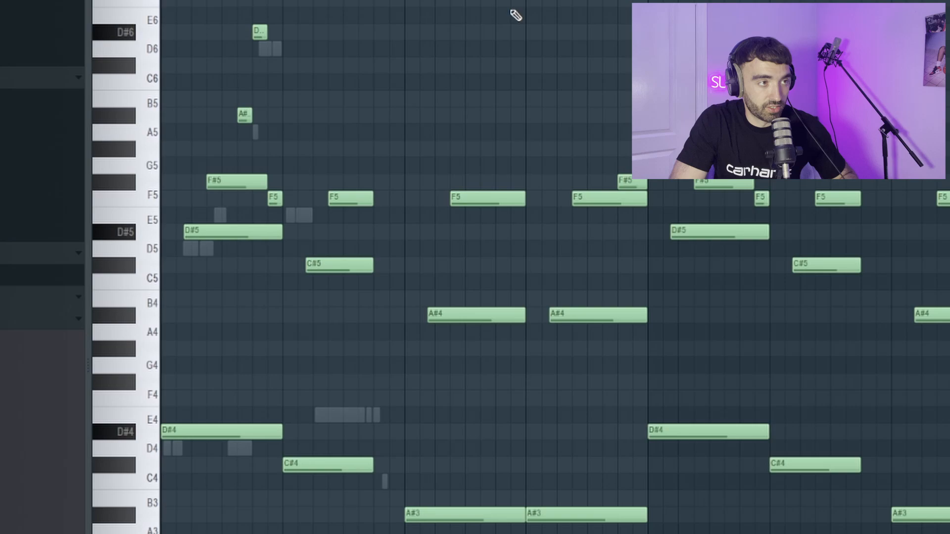
pyautogui.press('space')
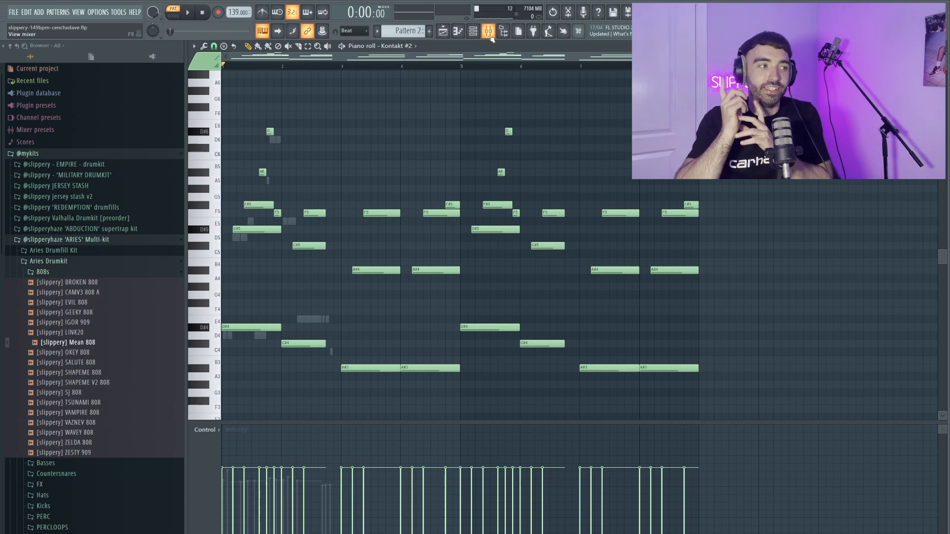
# Open the melody's mixer insert and check the Fruity Stereo Shaper and Gullfoss plugins.
pyautogui.click(489, 32)
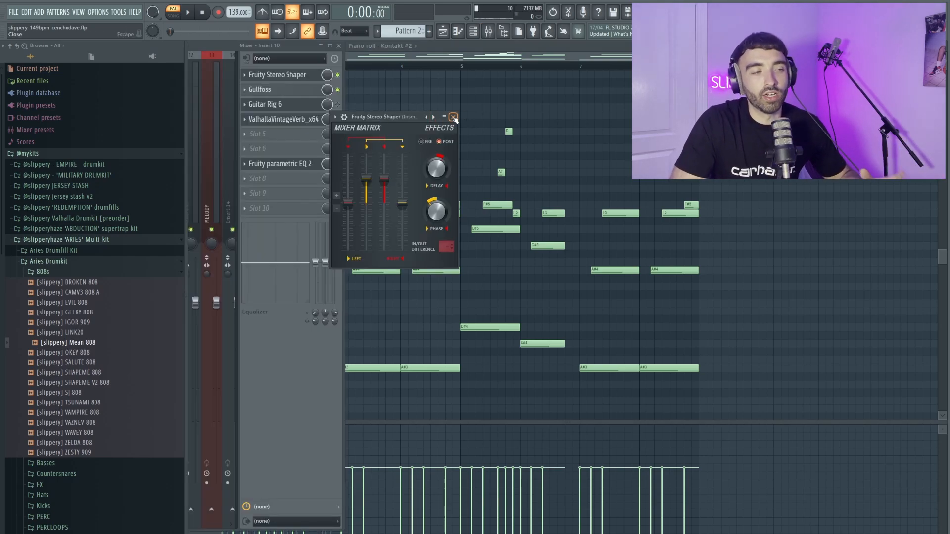
pyautogui.click(454, 117)
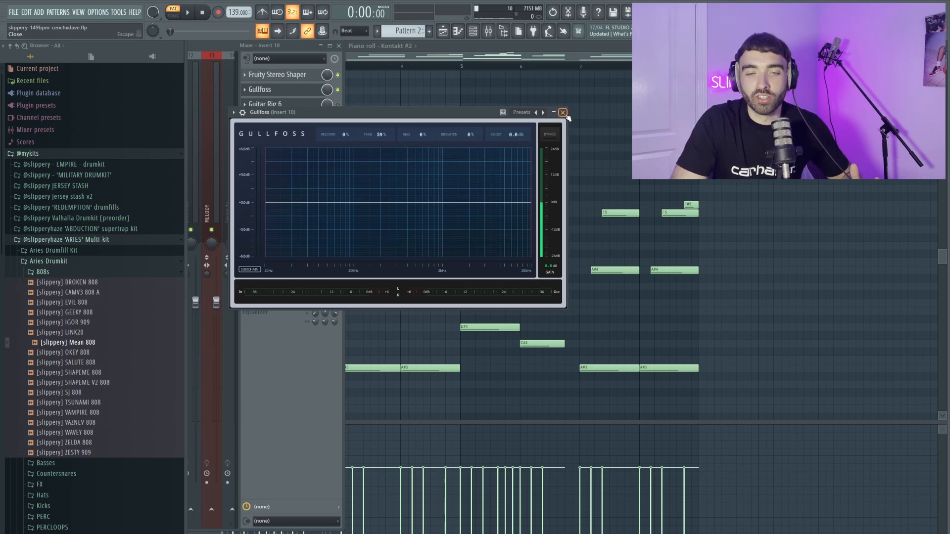
pyautogui.click(563, 113)
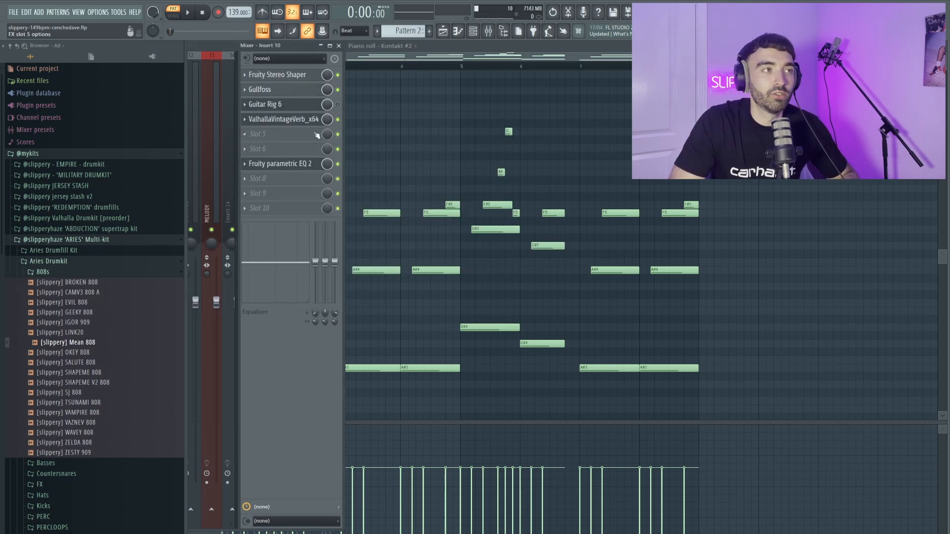
# Check the Guitar Rig 6 and ValhallaVintageVerb plugins on the insert.
pyautogui.click(265, 104)
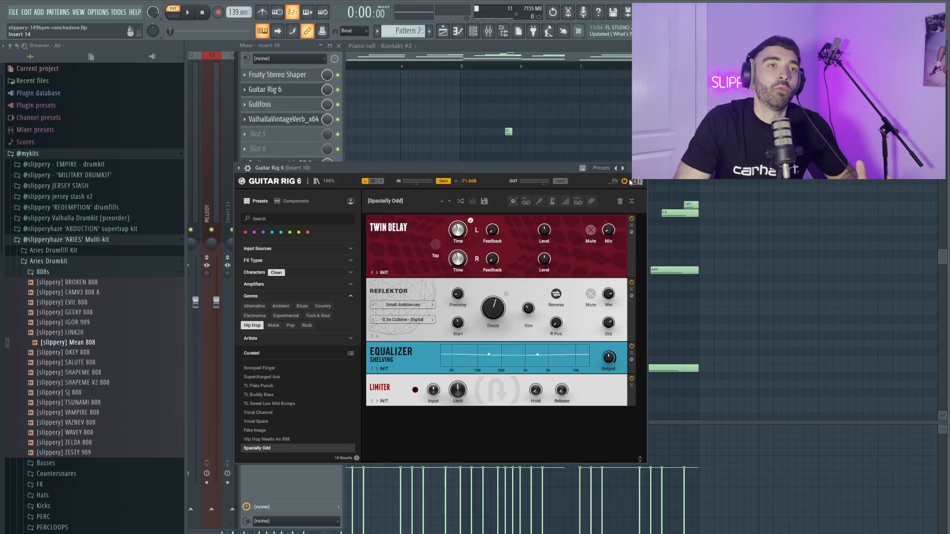
pyautogui.click(638, 168)
pyautogui.click(283, 119)
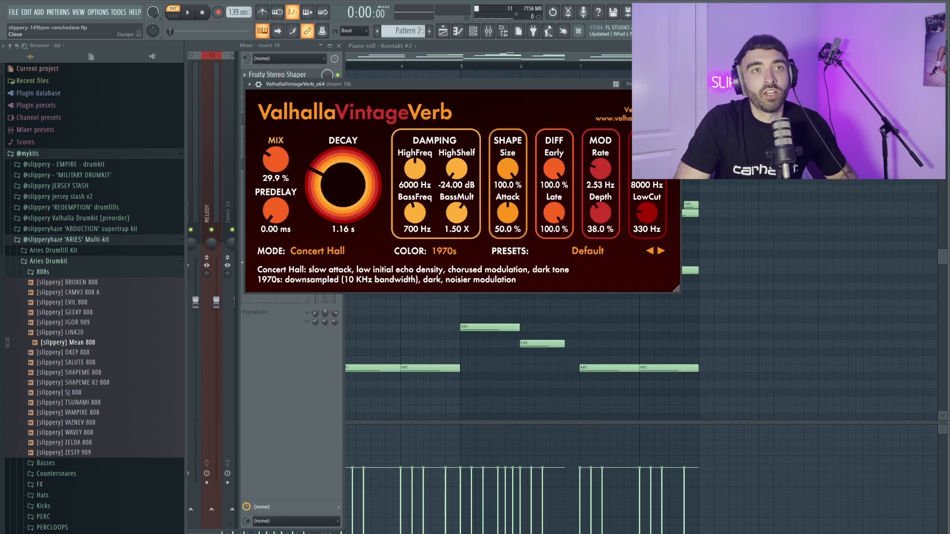
pyautogui.click(673, 83)
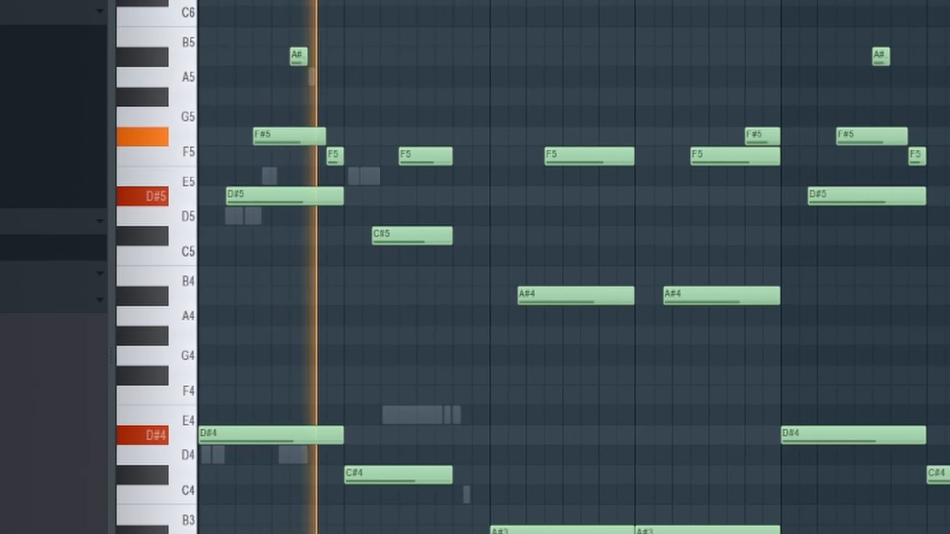
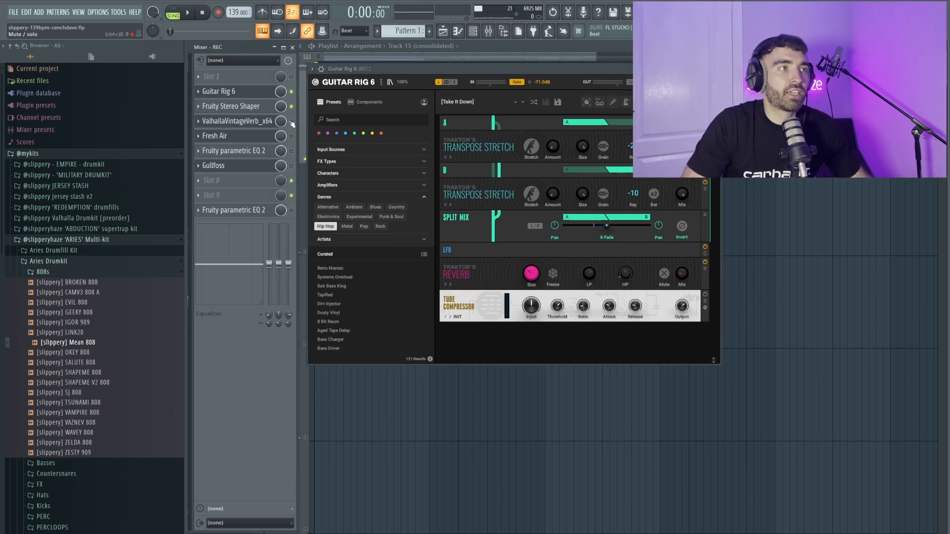
# Inspect the ValhallaVintageVerb and Fresh Air settings, then return to the Guitar Rig 6 window.
pyautogui.click(264, 122)
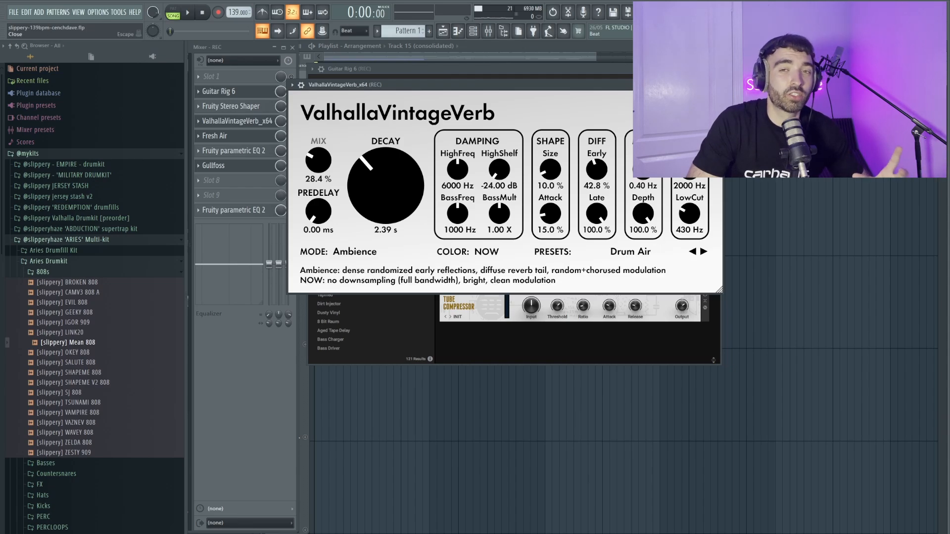
pyautogui.click(719, 85)
pyautogui.click(247, 136)
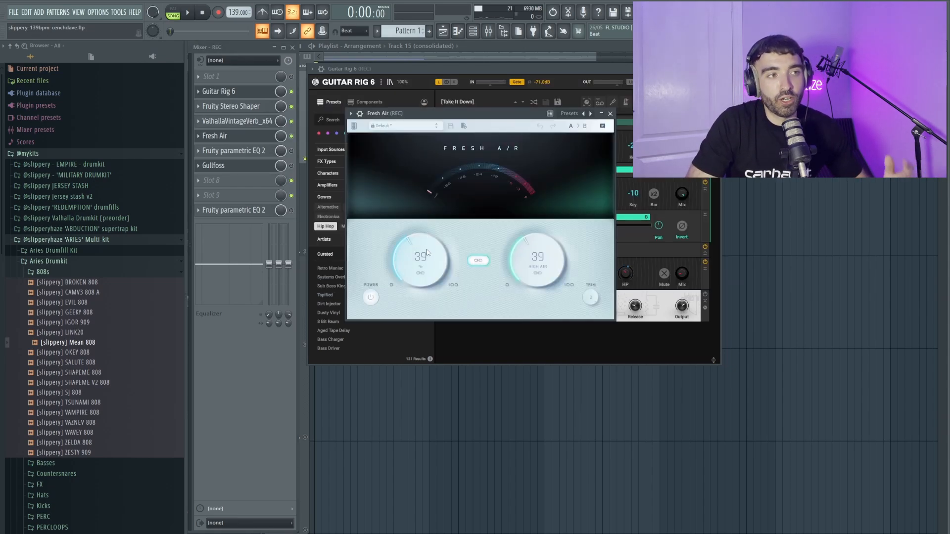
pyautogui.click(611, 114)
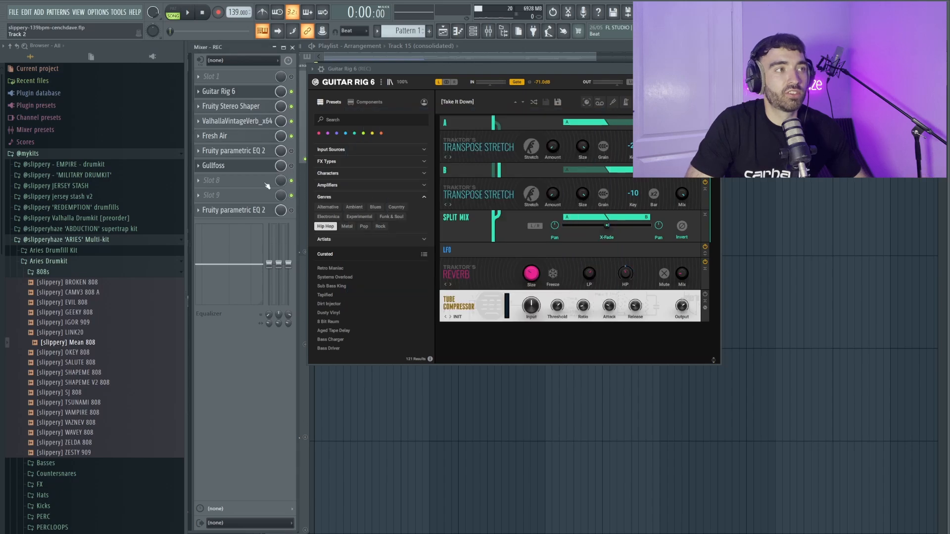
pyautogui.click(233, 150)
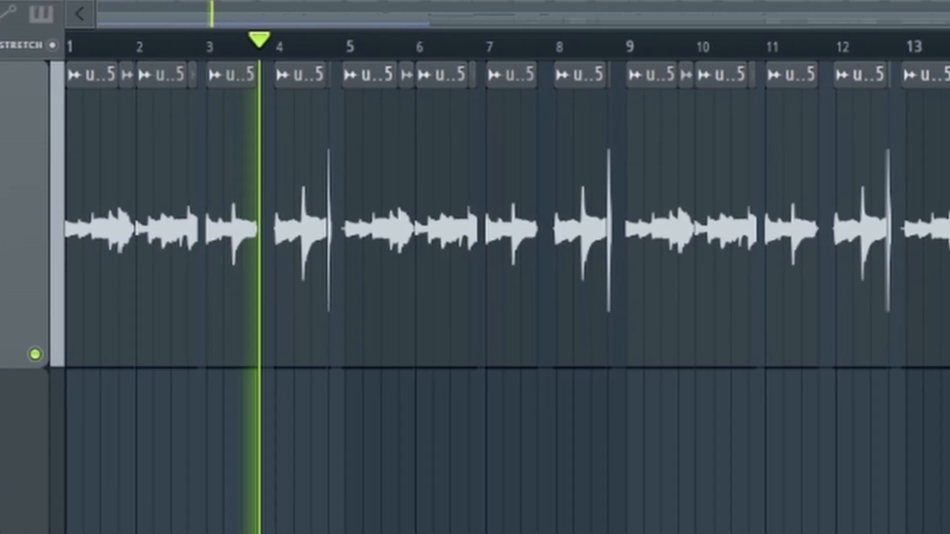
# Zoom the Playlist during playback and check a Track 2 stutter-drum clip's settings.
pyautogui.scroll(3, 530, 229)
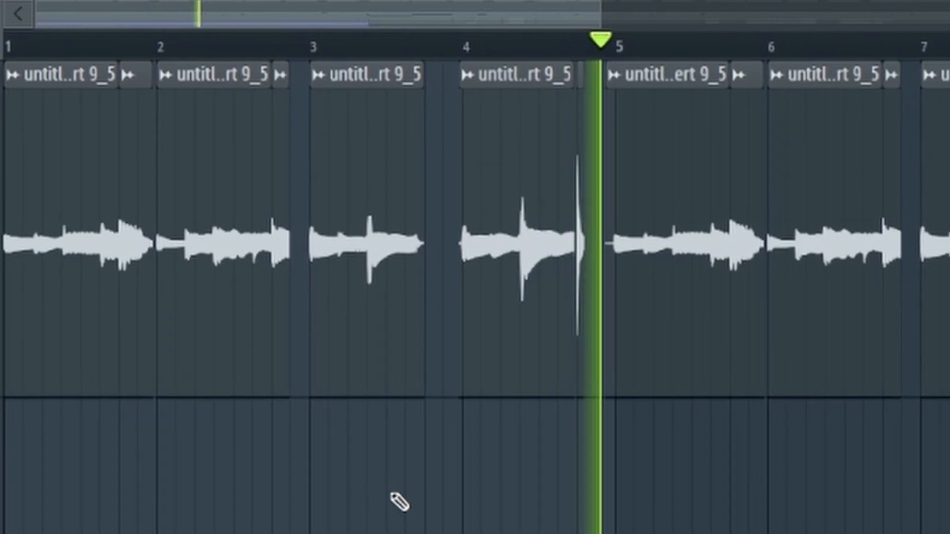
pyautogui.scroll(-3, 475, 267)
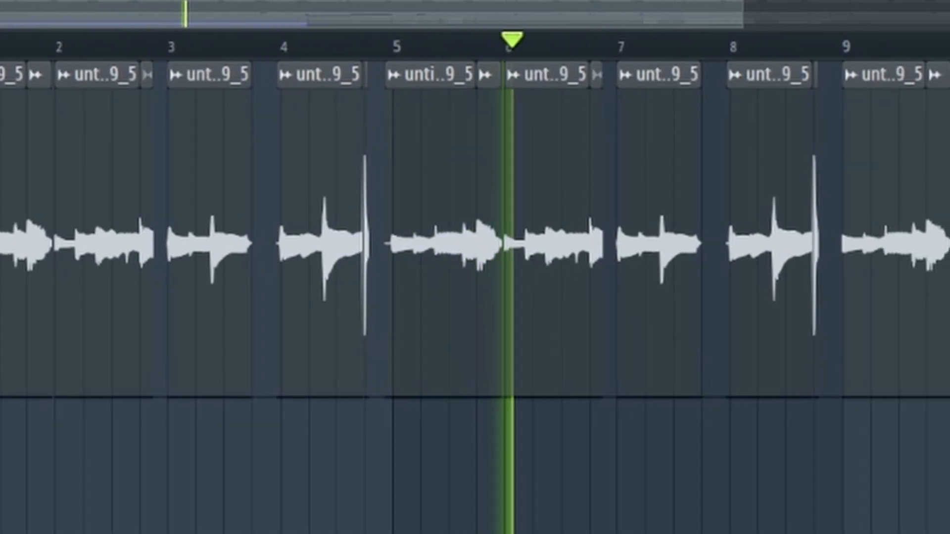
pyautogui.scroll(-1, 475, 267)
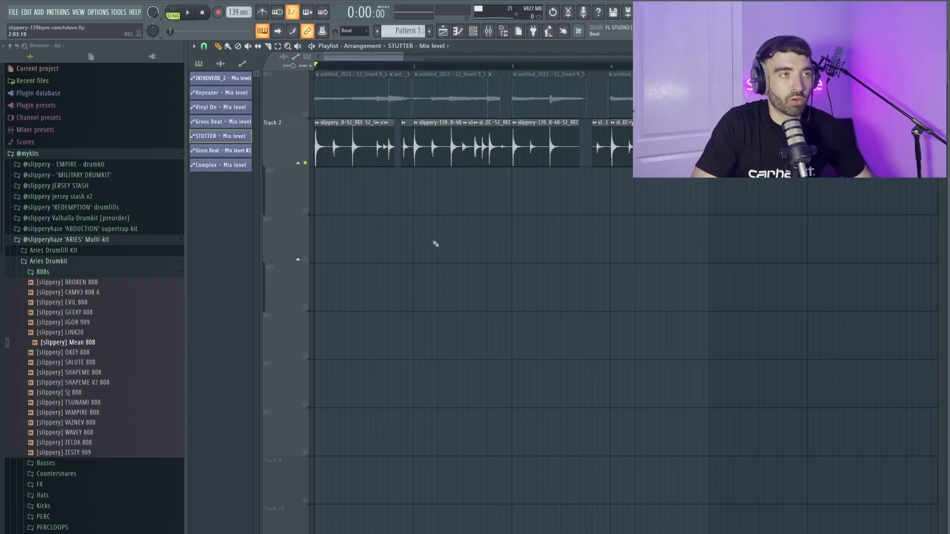
pyautogui.scroll(-2, 421, 213)
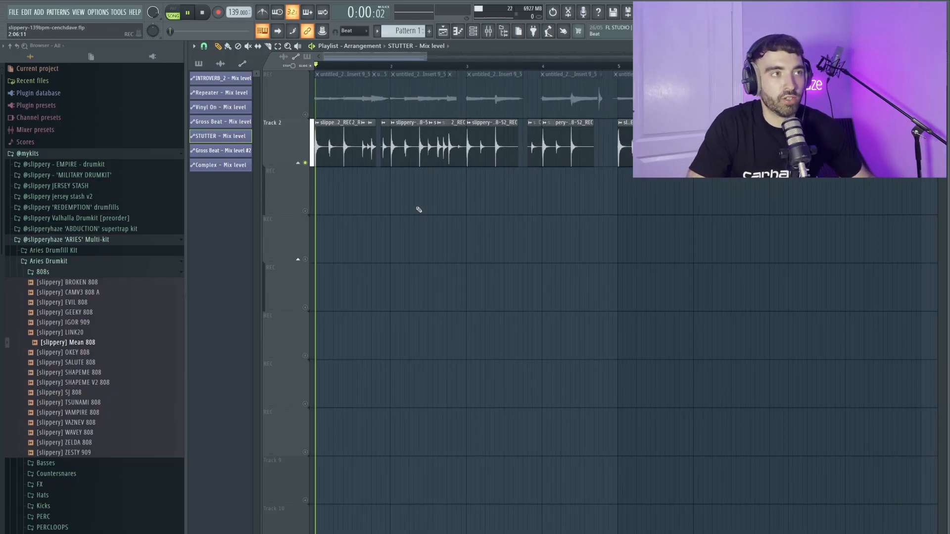
pyautogui.doubleClick(337, 143)
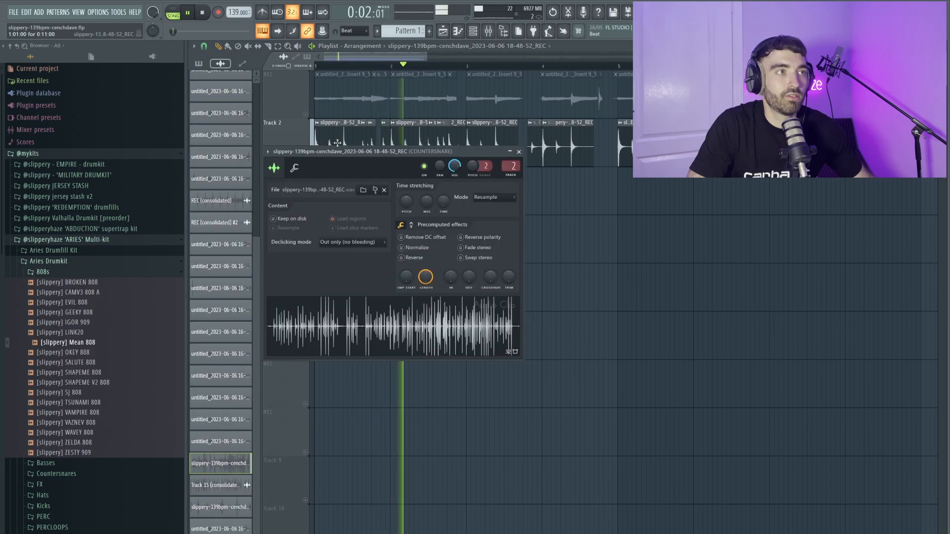
pyautogui.click(518, 152)
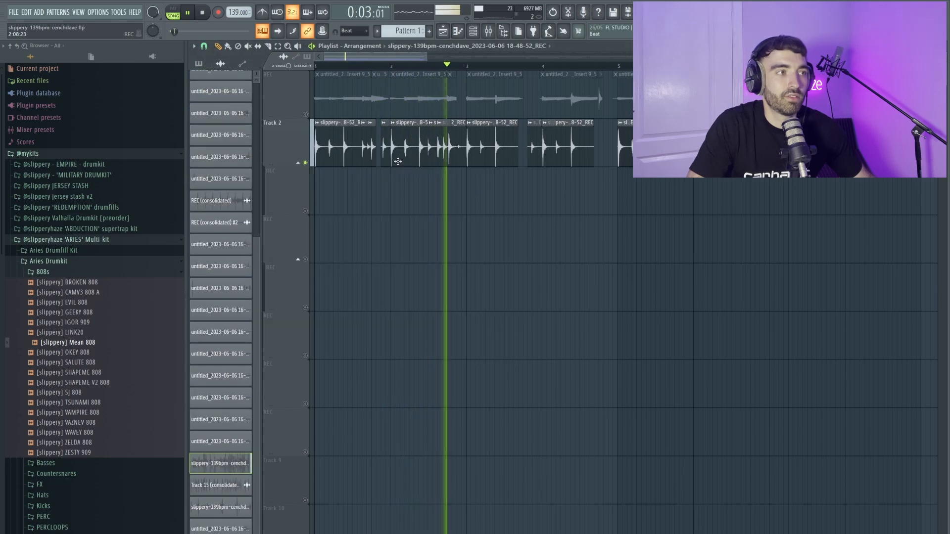
pyautogui.click(242, 64)
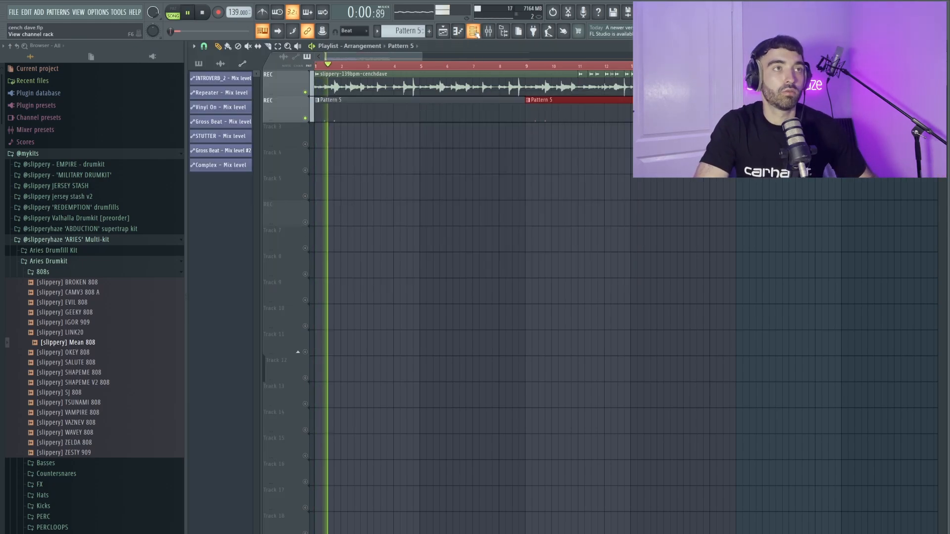
# Show the Channel Rack for the cench dave project.
pyautogui.click(474, 32)
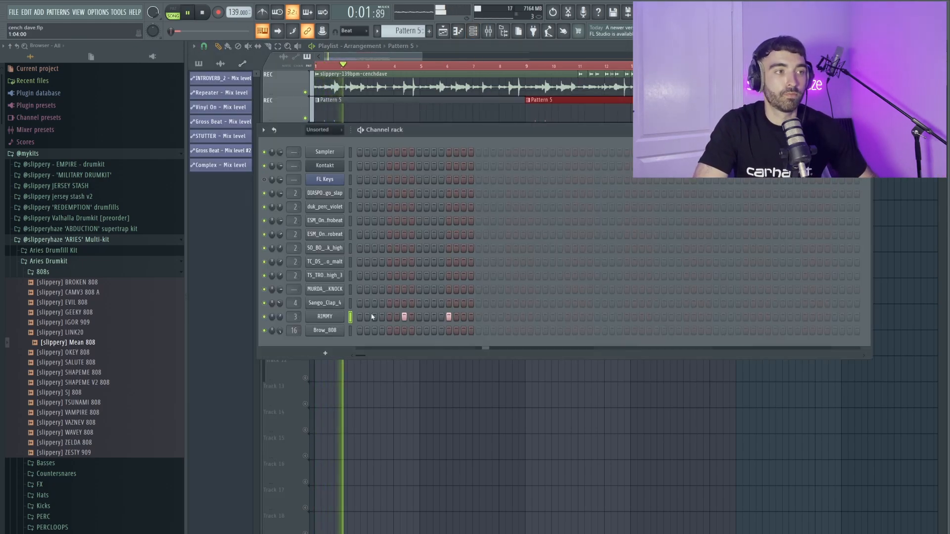
# Duplicate the RIMMY notes in Pattern 5's piano roll to fill bars 1–8.
pyautogui.rightClick(339, 317)
pyautogui.click(351, 315)
pyautogui.hotkey('ctrl', 'a')
pyautogui.hotkey('ctrl', 'b')
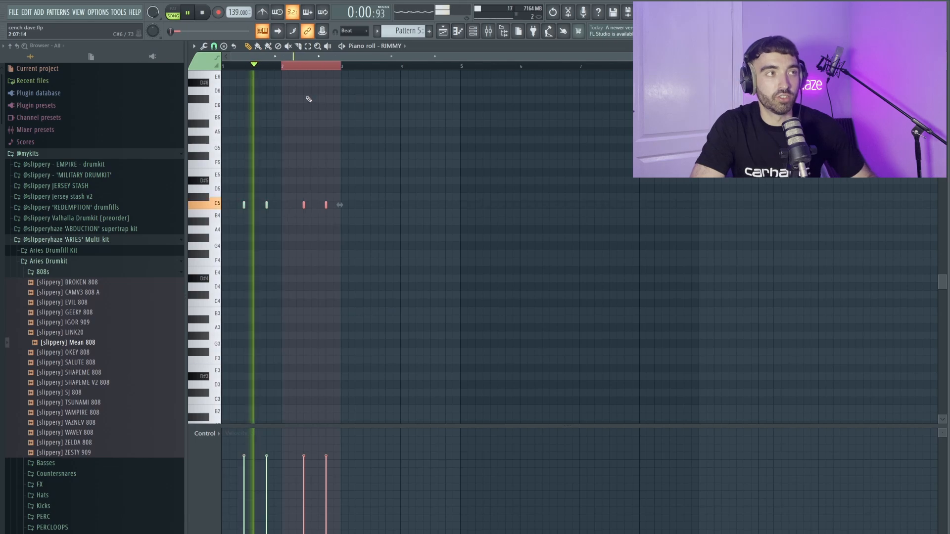
pyautogui.hotkey('ctrl', 'b')
pyautogui.hotkey('ctrl', 'b')
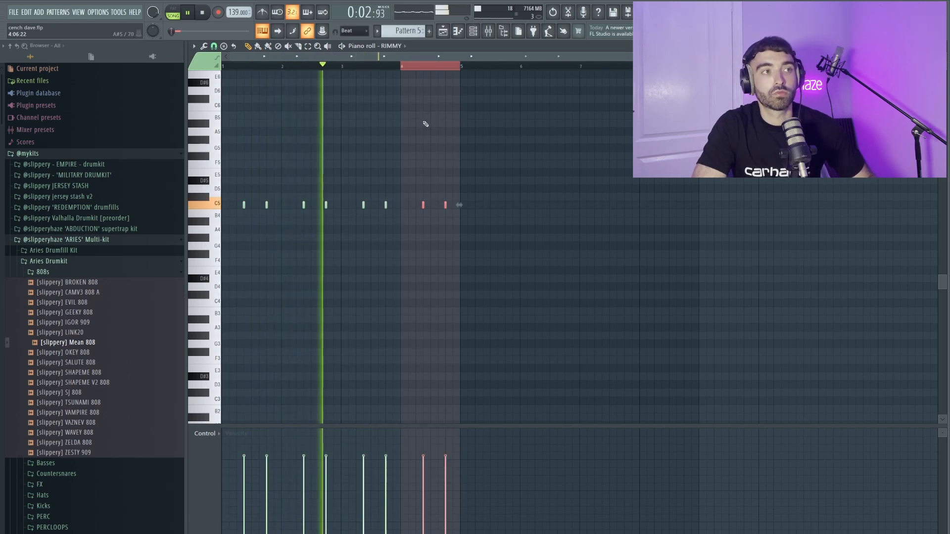
pyautogui.hotkey('ctrl', 'a')
pyautogui.hotkey('ctrl', 'b')
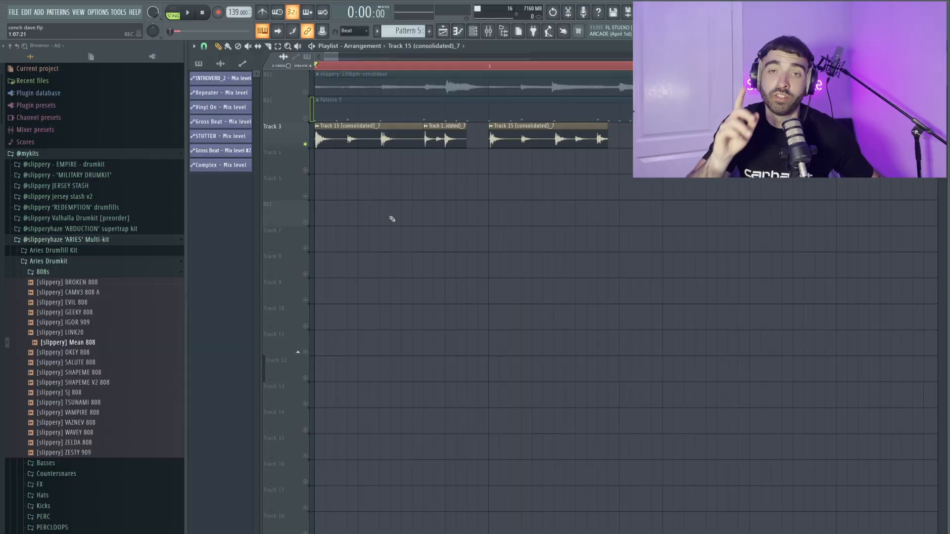
# Play the guitar beat with the Track 3 drum clips, zoom out, and open the Channel Rack.
pyautogui.press('space')
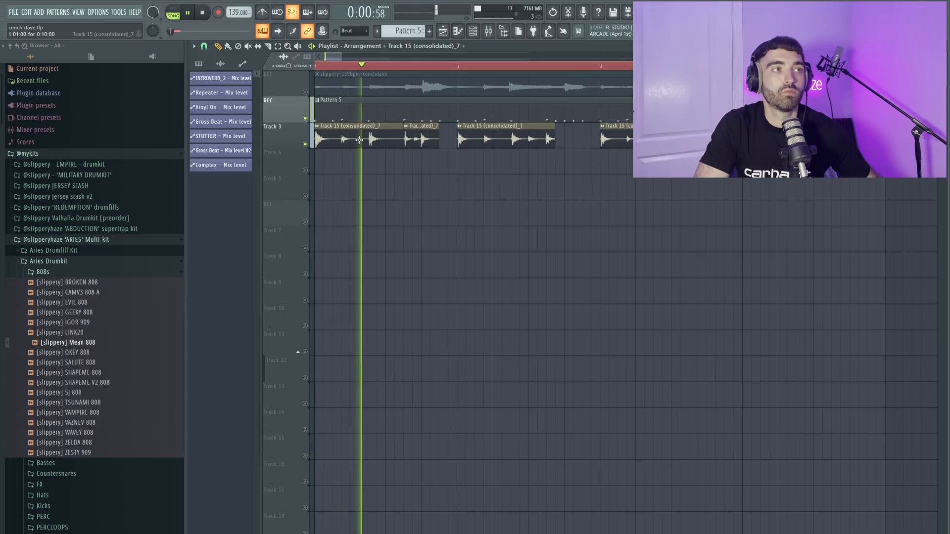
pyautogui.scroll(-1, 561, 220)
pyautogui.scroll(-4, 564, 223)
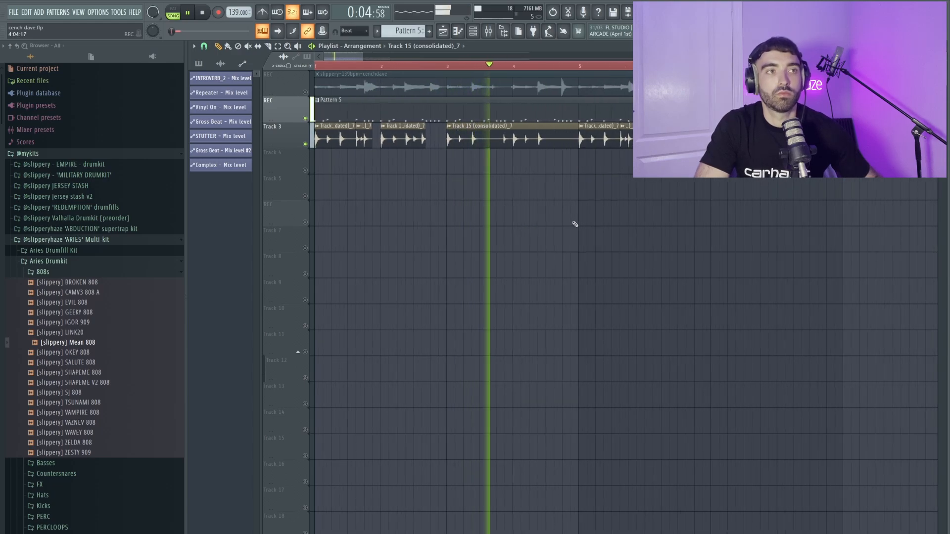
pyautogui.scroll(-2, 575, 224)
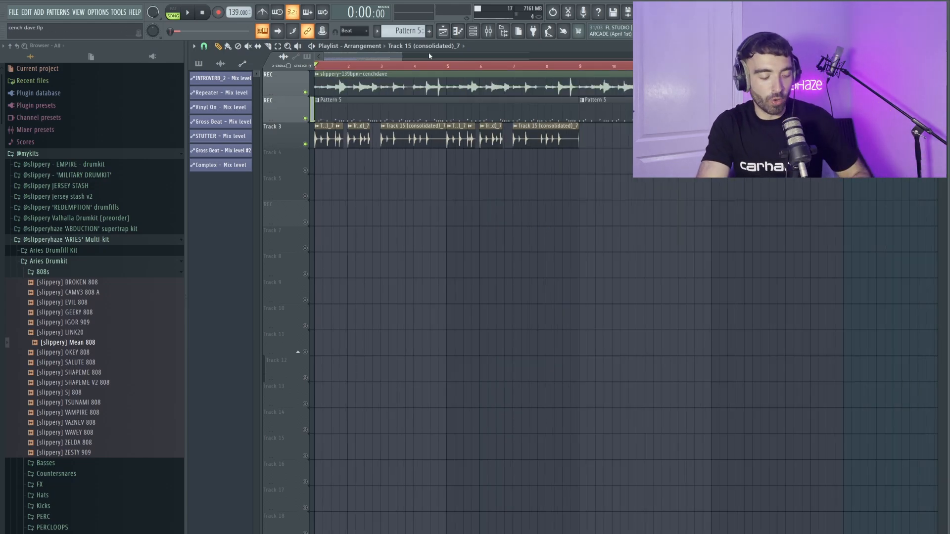
pyautogui.press('F6')
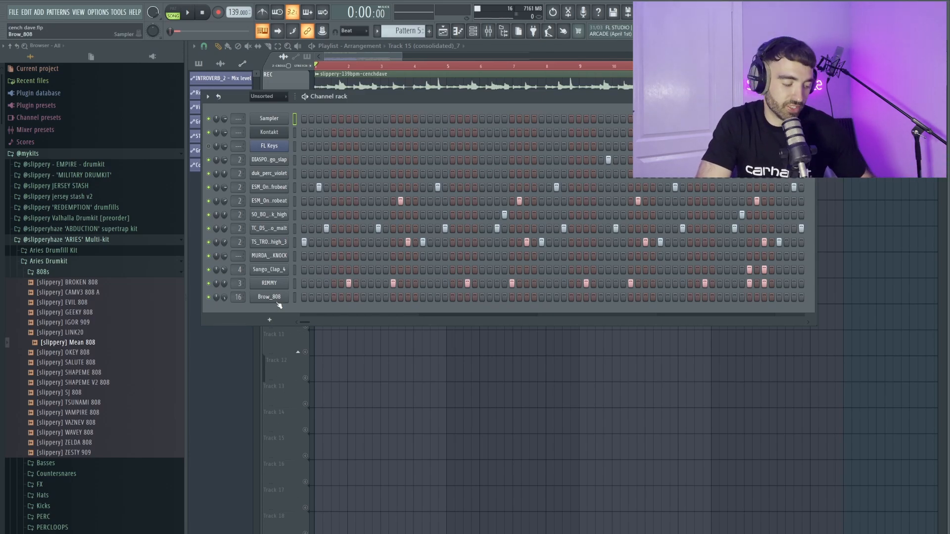
# Draw the Brow_808 line: F#5 at bar 2, B4 at bar 3, and short B4 notes in bar 4.
pyautogui.press('F7')
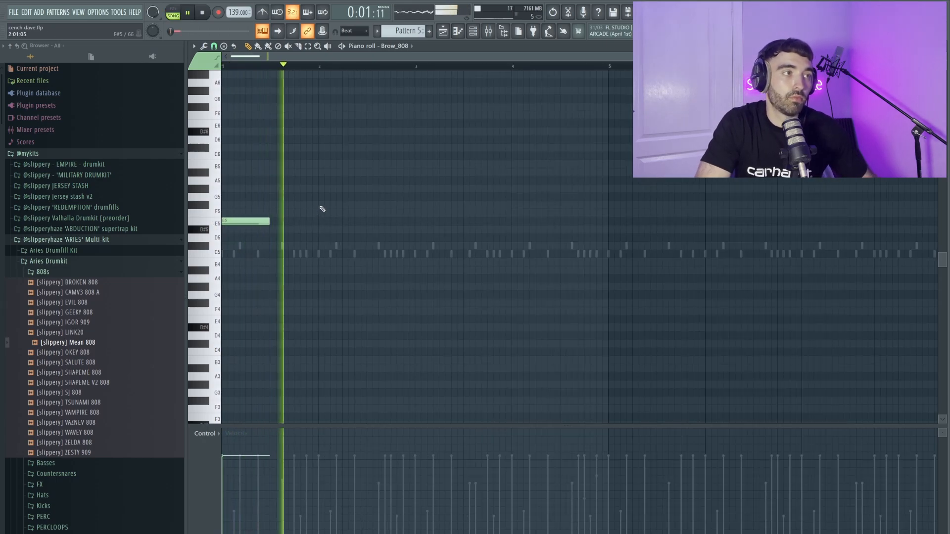
pyautogui.click(324, 207)
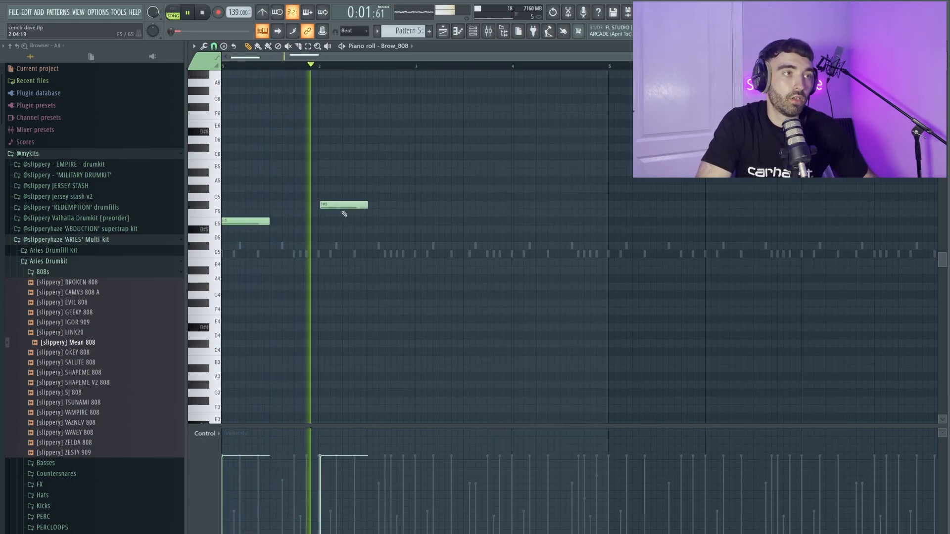
pyautogui.click(418, 262)
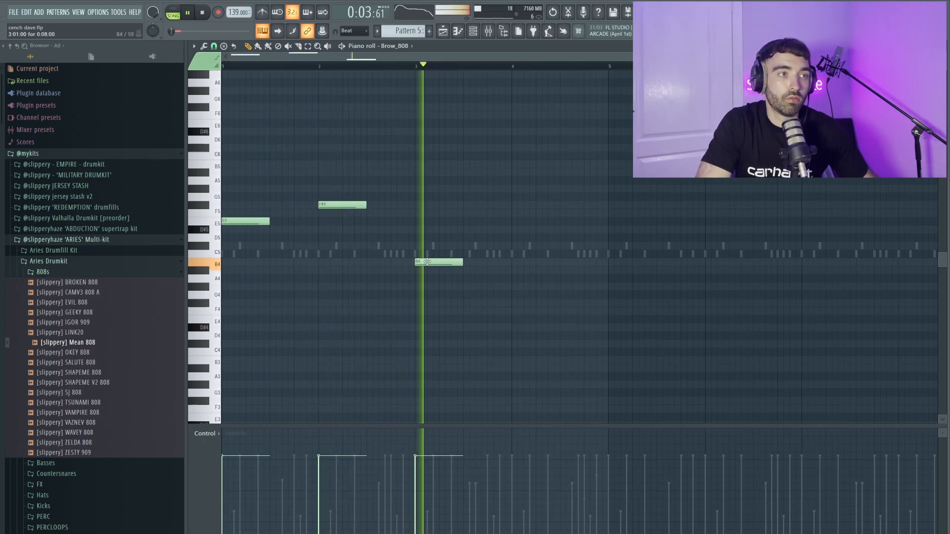
pyautogui.click(521, 262)
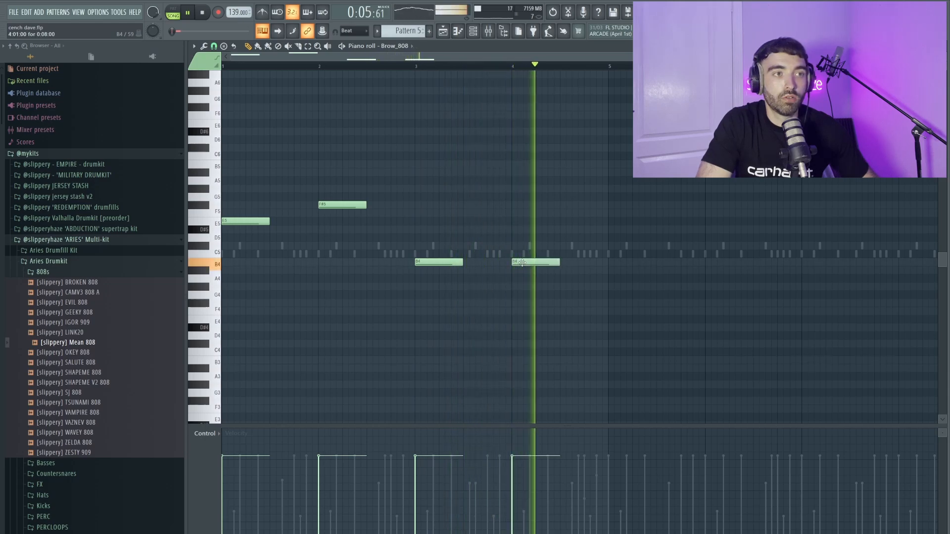
pyautogui.moveTo(557, 262); pyautogui.dragTo(545, 262)
pyautogui.click(552, 263)
pyautogui.click(589, 263)
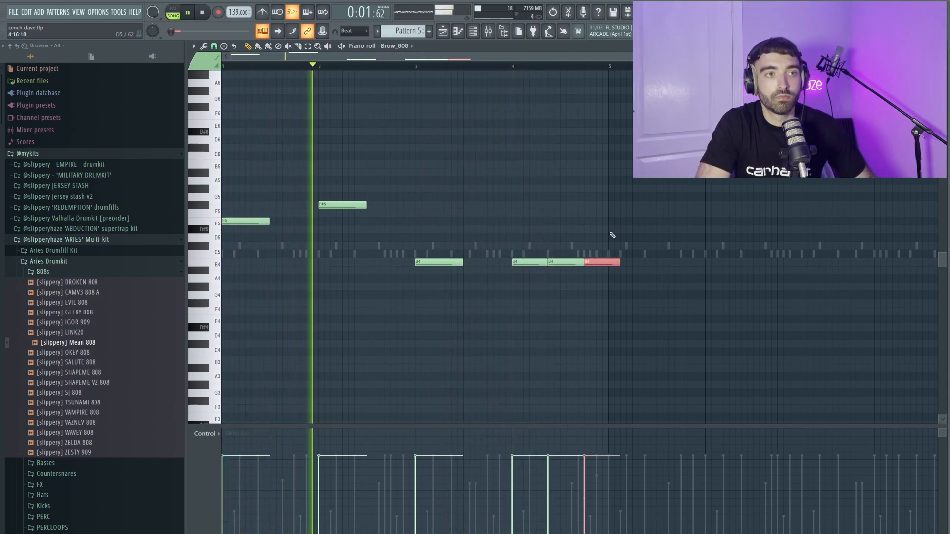
pyautogui.moveTo(616, 261); pyautogui.dragTo(608, 261)
# Duplicate the 808 line so it repeats from bar 5 through bar 8.
pyautogui.hotkey('ctrl', 'a')
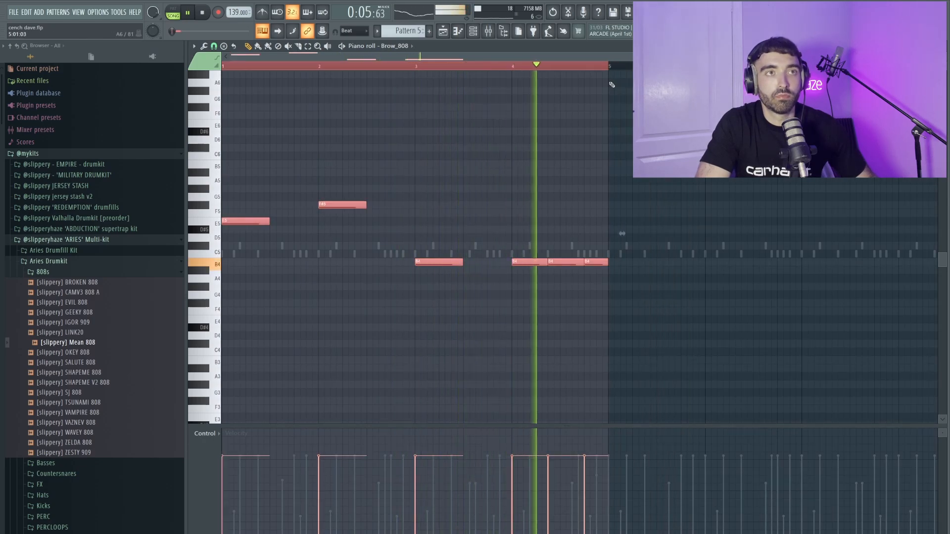
pyautogui.hotkey('ctrl', 'b')
pyautogui.hotkey('ctrl', 'd')
pyautogui.scroll(-3, 614, 151)
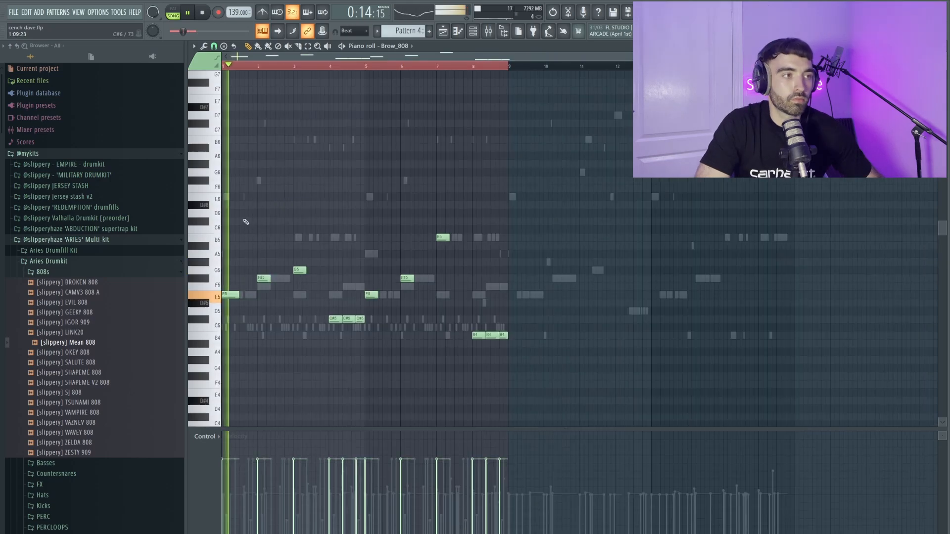
pyautogui.scroll(5, 244, 221)
pyautogui.scroll(-1, 301, 222)
pyautogui.scroll(2, 284, 217)
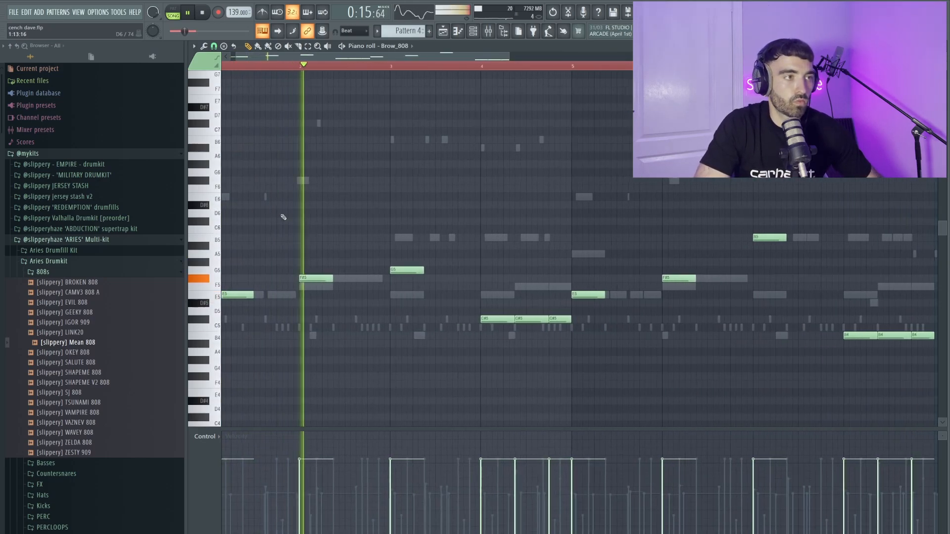
pyautogui.moveTo(287, 57); pyautogui.dragTo(274, 57)
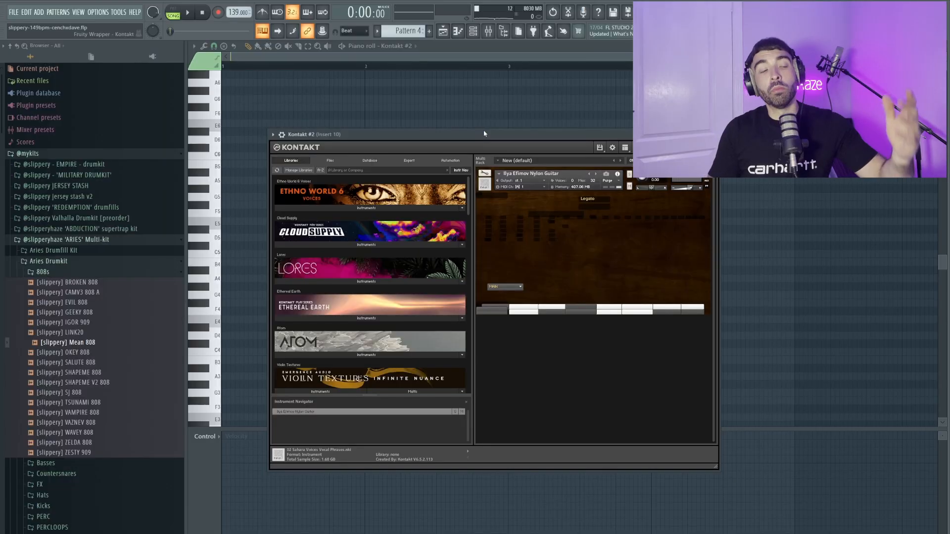
# Set the piano roll's chord stamp to Minor and adjust the drawn chords.
pyautogui.click(193, 46)
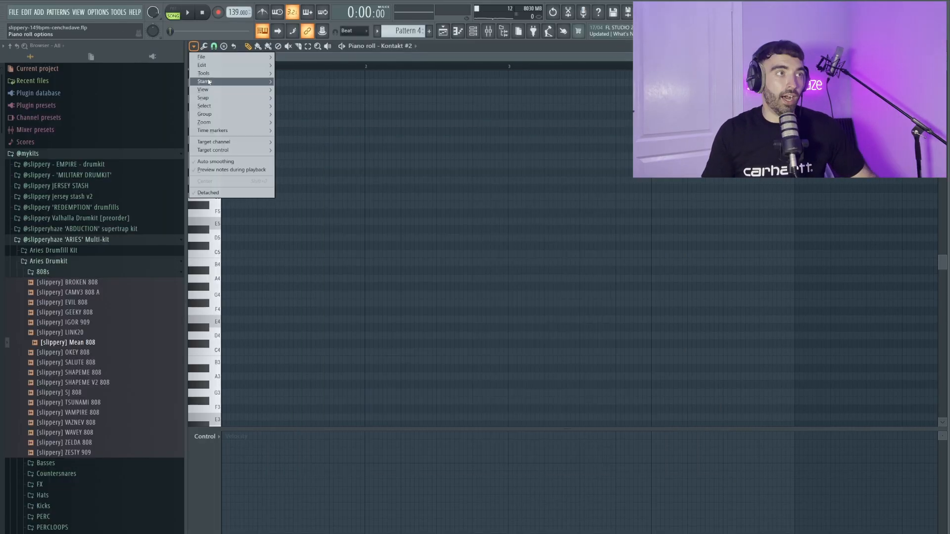
pyautogui.moveTo(209, 82)
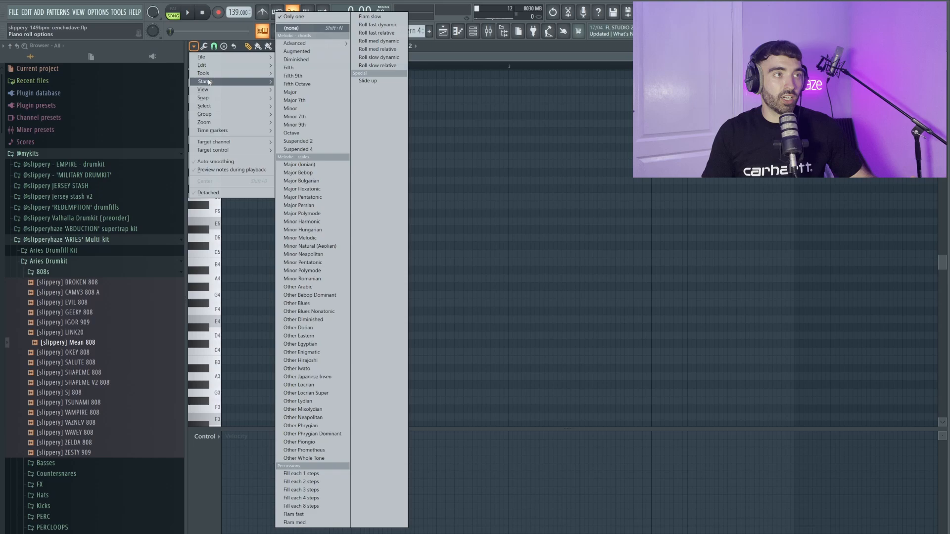
pyautogui.click(310, 112)
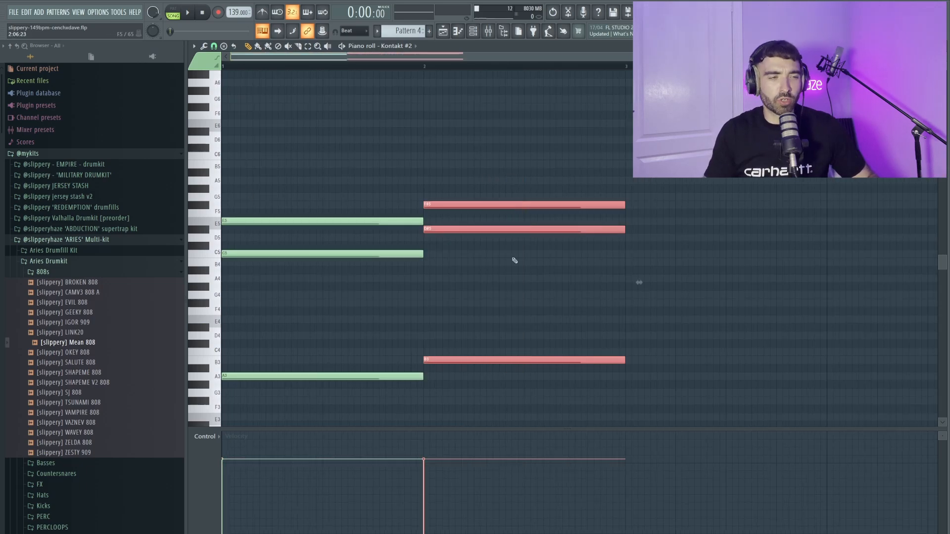
pyautogui.keyDown('ctrl'); pyautogui.click(530, 305); pyautogui.keyUp('ctrl')
# Play the Kontakt nylon-guitar chord pattern and refine a chord note.
pyautogui.press('l')
pyautogui.press('space')
pyautogui.scroll(-1, 471, 142)
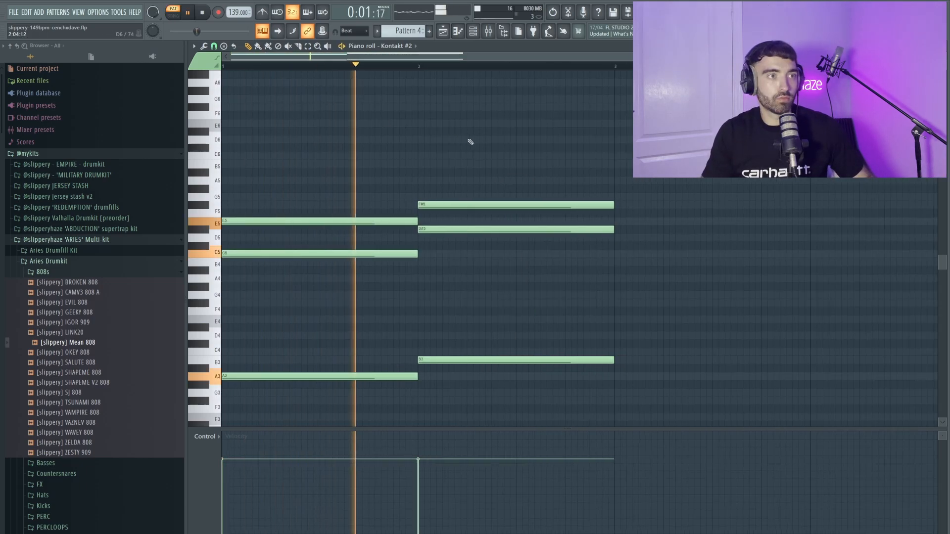
pyautogui.scroll(-1, 476, 142)
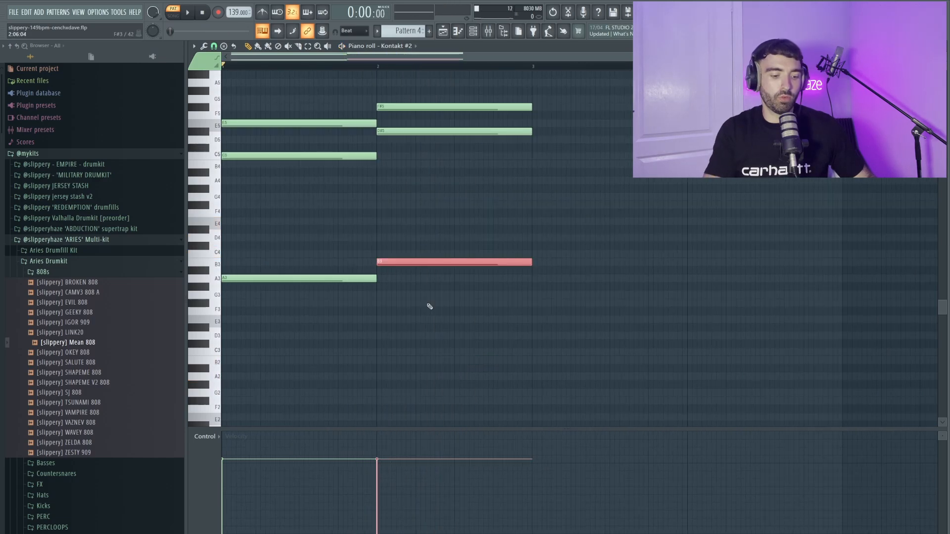
pyautogui.keyDown('ctrl'); pyautogui.click(430, 307); pyautogui.keyUp('ctrl')
pyautogui.scroll(2, 411, 282)
pyautogui.scroll(3, 395, 279)
pyautogui.scroll(-3, 387, 281)
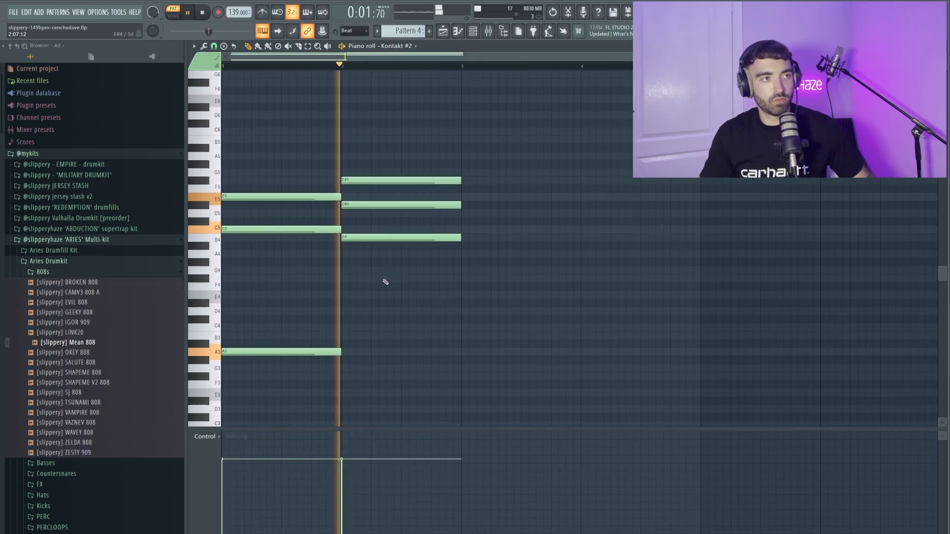
pyautogui.scroll(4, 274, 283)
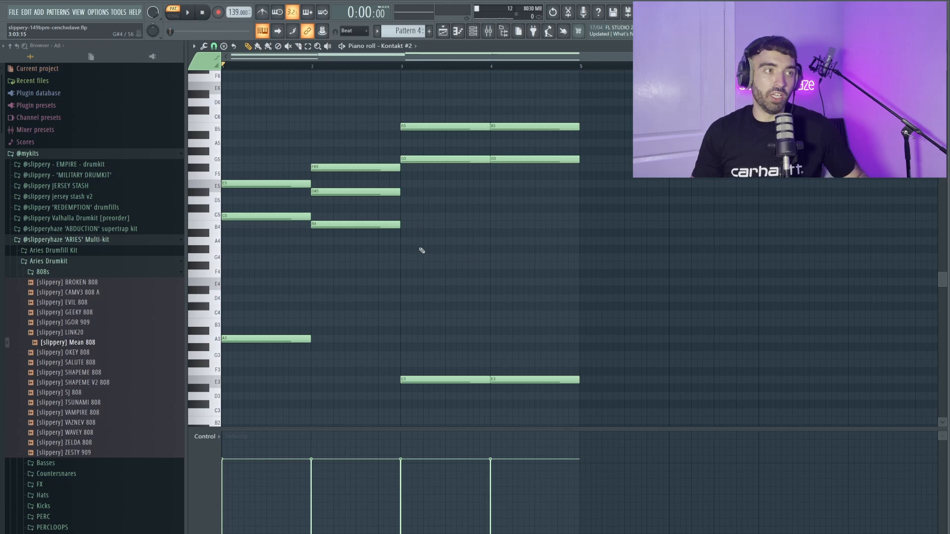
pyautogui.press('space')
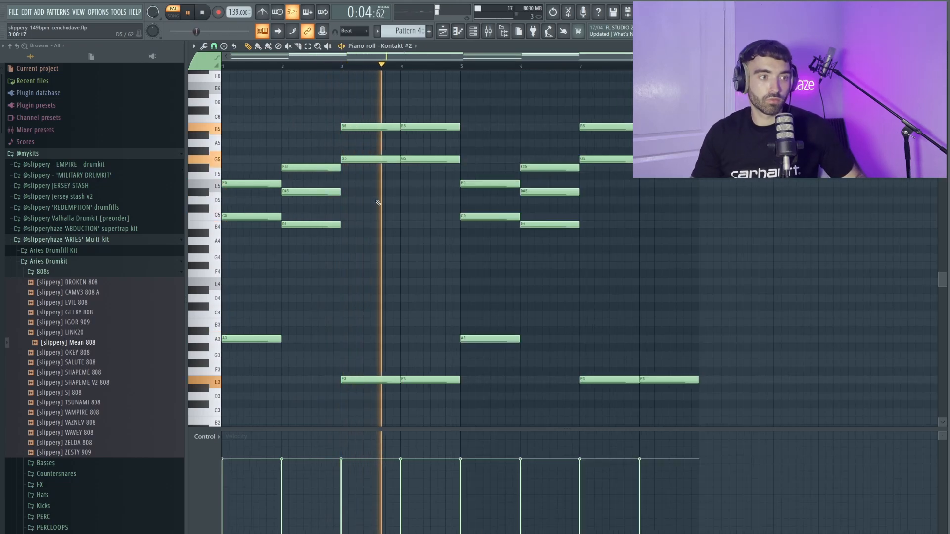
# Stop playback and view the Channel Rack from Sampler down to Double Snap.
pyautogui.press('space')
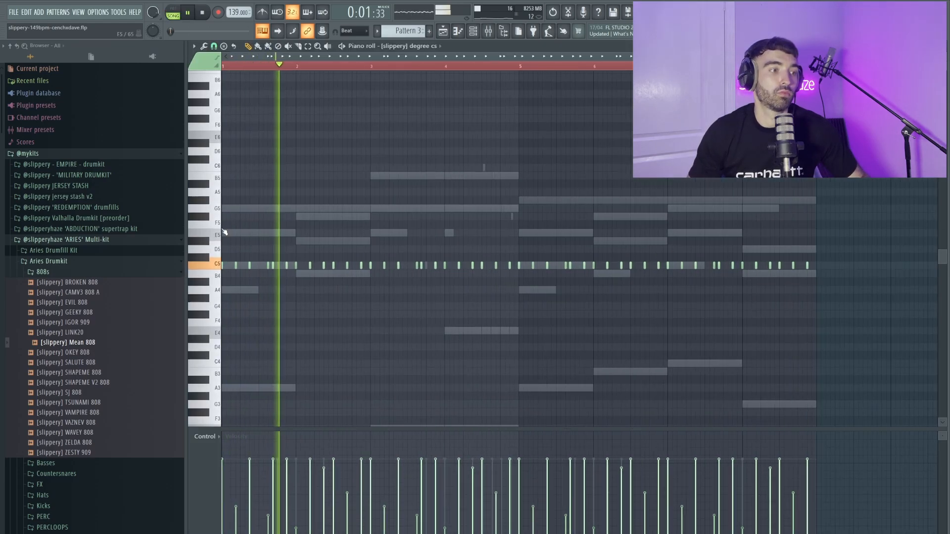
pyautogui.press('F6')
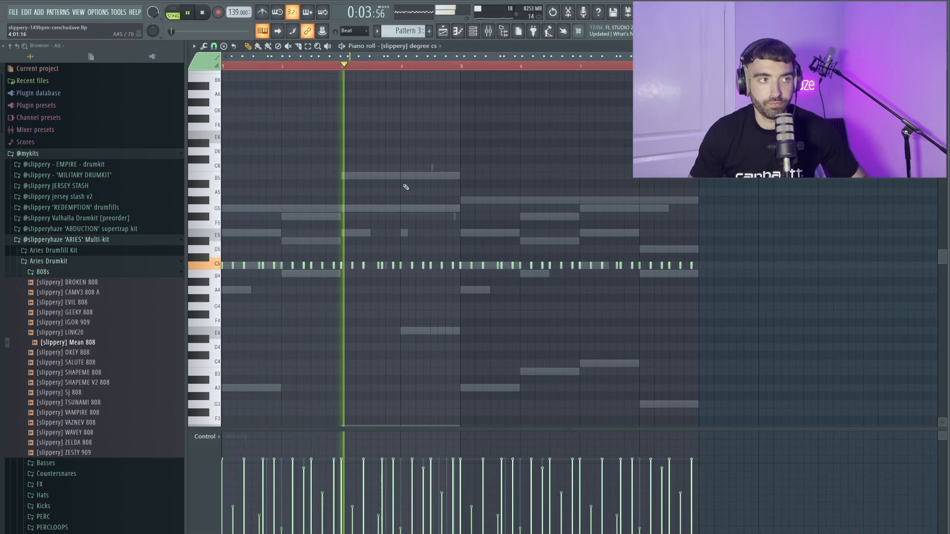
pyautogui.scroll(-2, 406, 187)
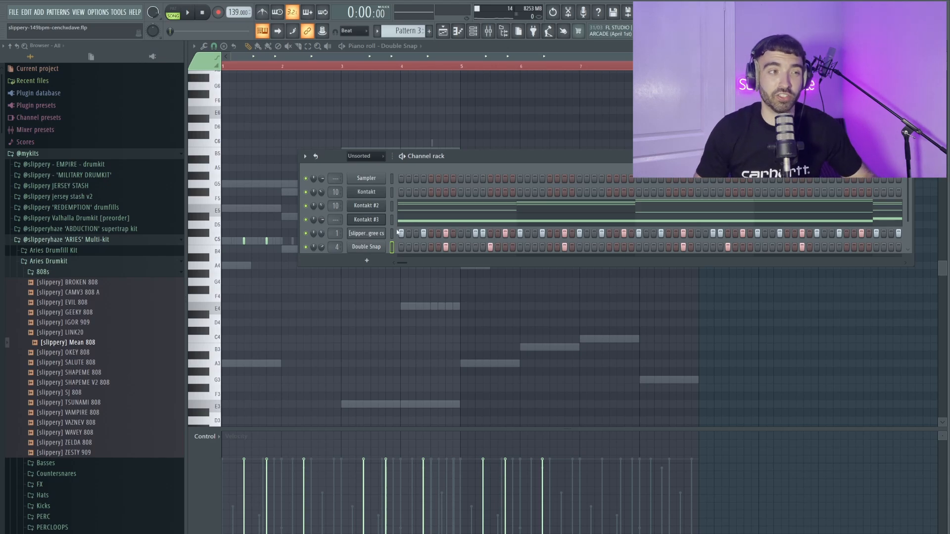
# Start pattern playback and move the Channel Rack out of the way.
pyautogui.press('space')
pyautogui.moveTo(461, 155); pyautogui.dragTo(396, 133)
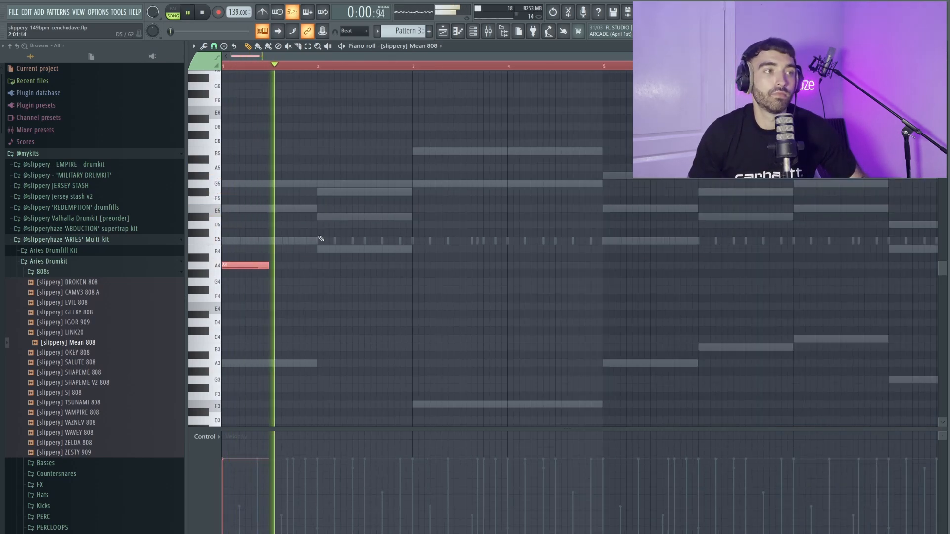
# Add Mean 808 notes: B4 at bar 2, E5 at bar 3, E4 at bar 4.
pyautogui.click(321, 251)
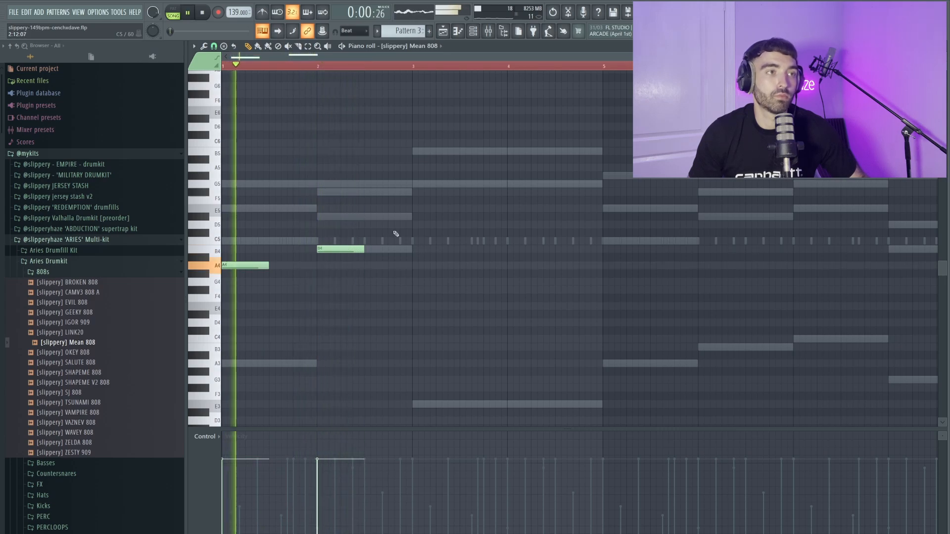
pyautogui.click(426, 184)
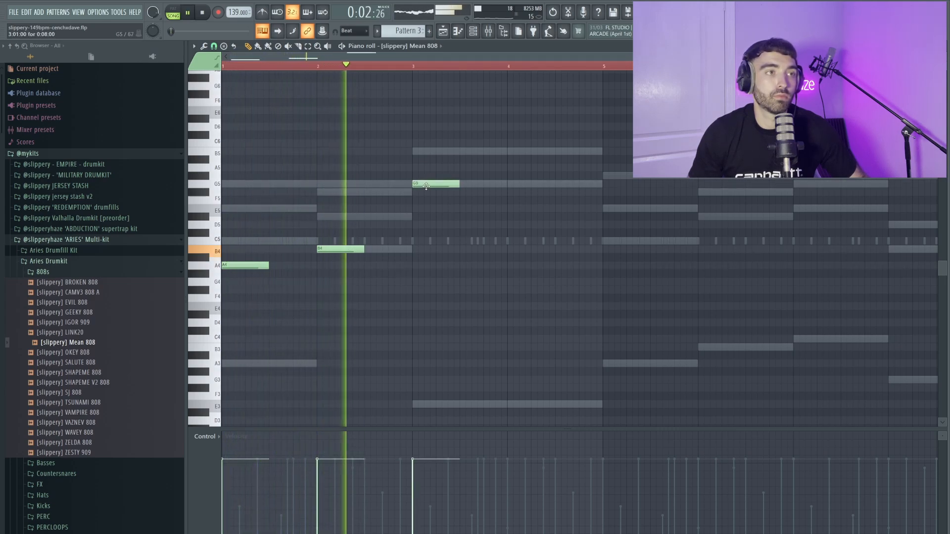
pyautogui.moveTo(426, 184); pyautogui.dragTo(425, 410)
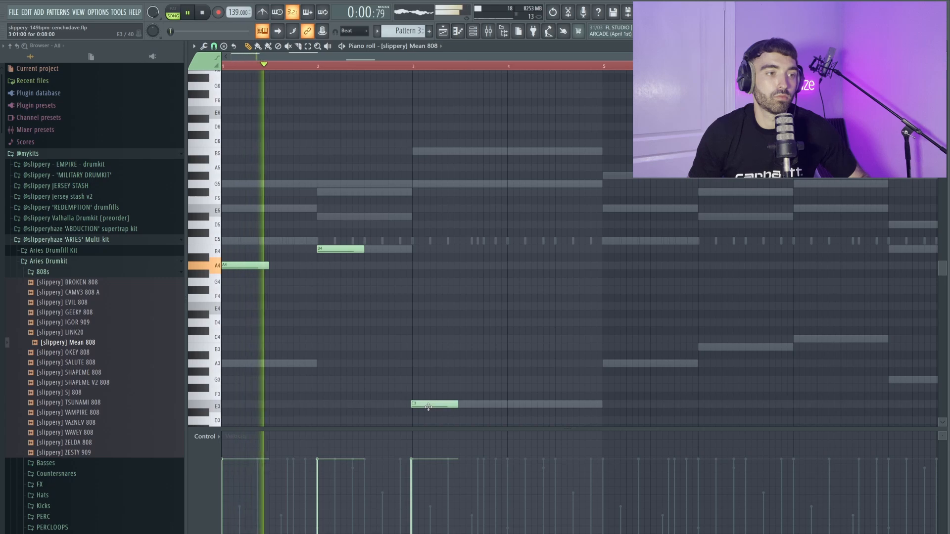
pyautogui.keyDown('ctrl'); pyautogui.click(429, 406); pyautogui.keyUp('ctrl')
pyautogui.hotkey('ctrl', 'Up')
pyautogui.hotkey('ctrl', 'Up')
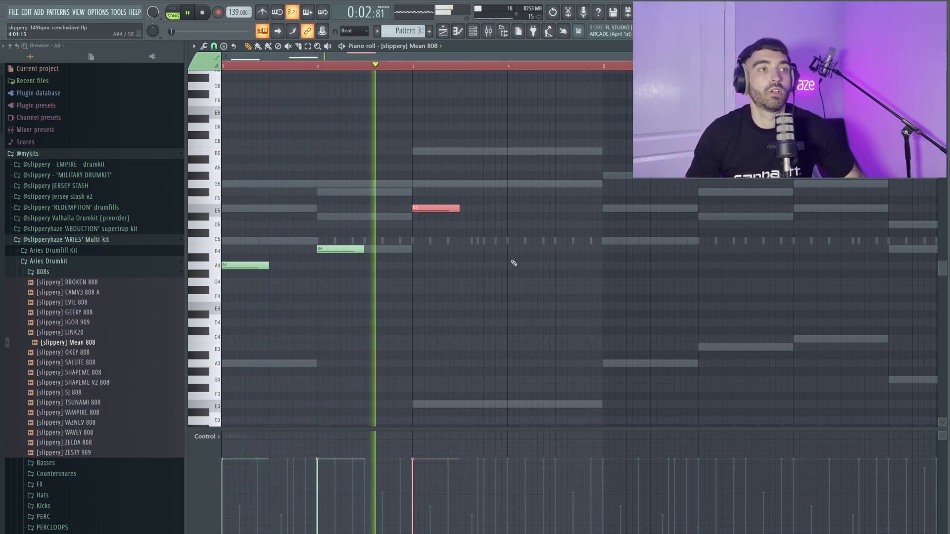
pyautogui.click(510, 208)
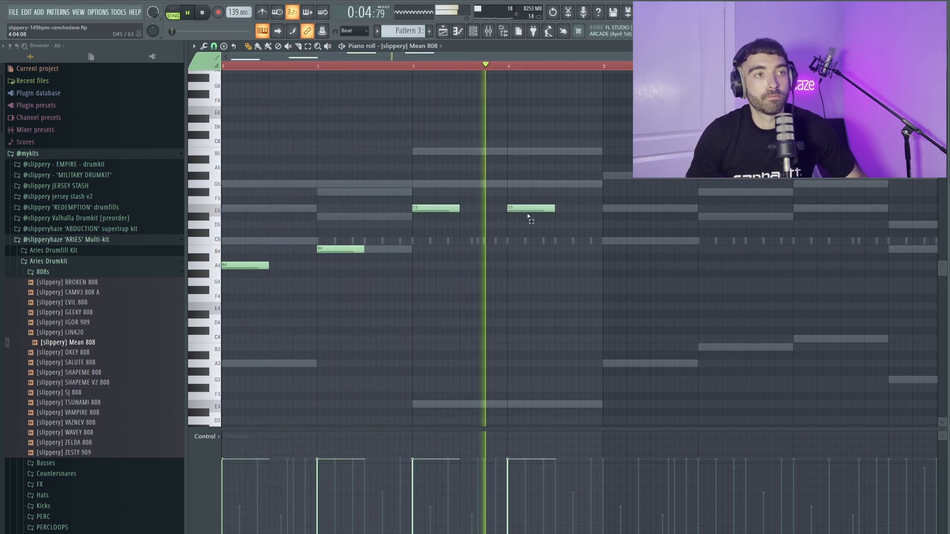
pyautogui.keyDown('ctrl'); pyautogui.click(524, 209); pyautogui.keyUp('ctrl')
pyautogui.hotkey('ctrl', 'Down')
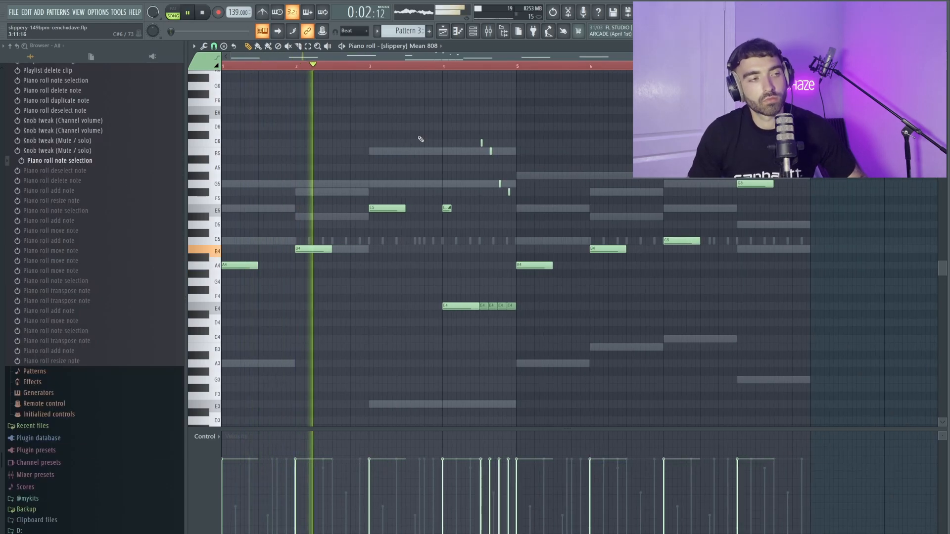
# Give the four short E4 roll notes a descending velocity ramp.
pyautogui.scroll(1, 470, 159)
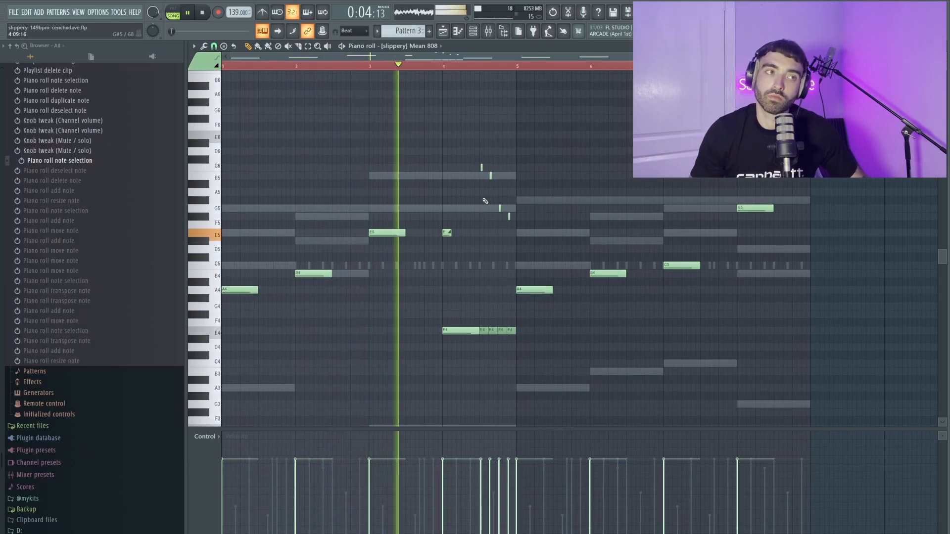
pyautogui.scroll(1, 487, 210)
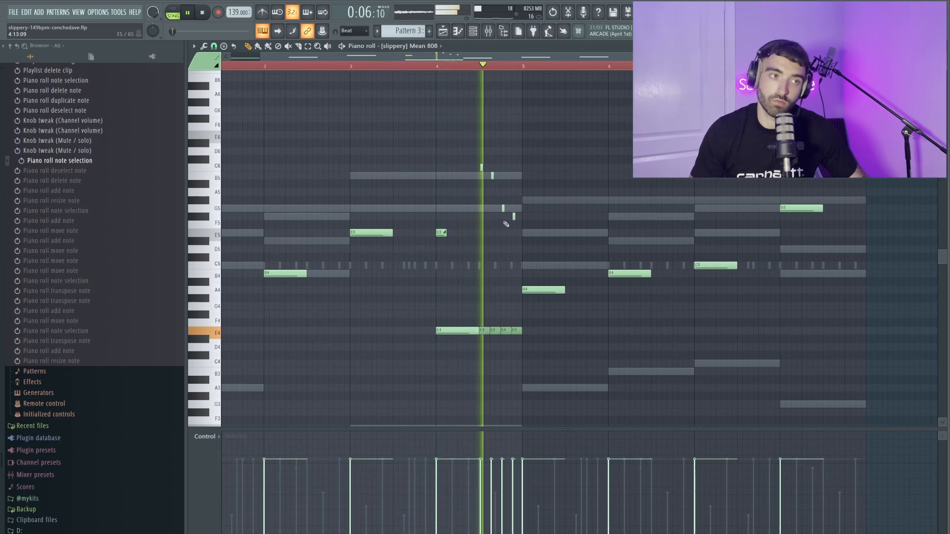
pyautogui.scroll(-3, 510, 225)
pyautogui.moveTo(488, 227); pyautogui.dragTo(421, 132)
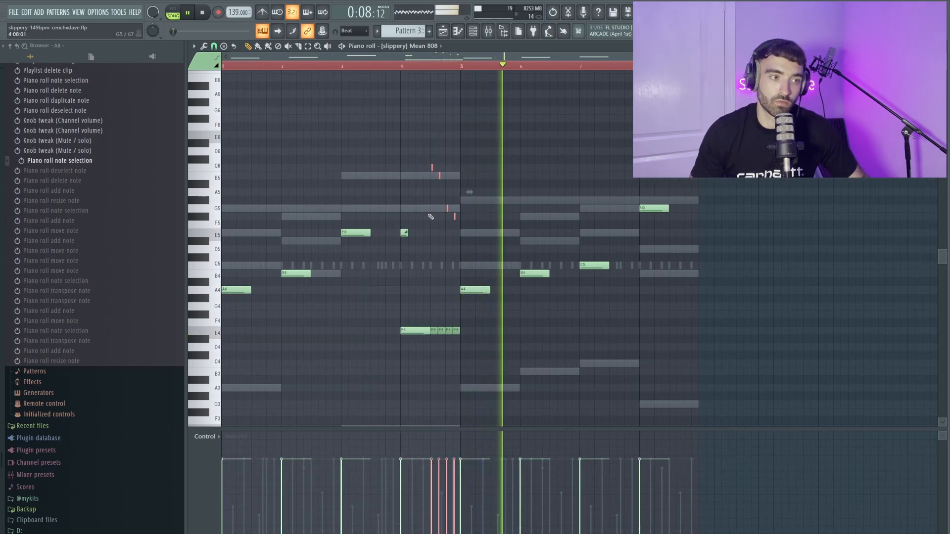
pyautogui.moveTo(431, 463); pyautogui.dragTo(466, 497)
pyautogui.keyDown('ctrl'); pyautogui.click(514, 197); pyautogui.keyUp('ctrl')
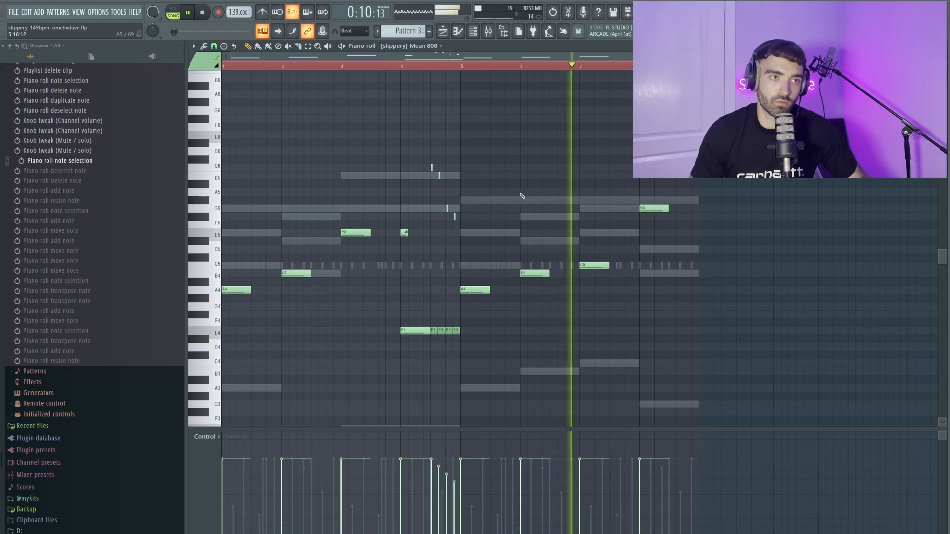